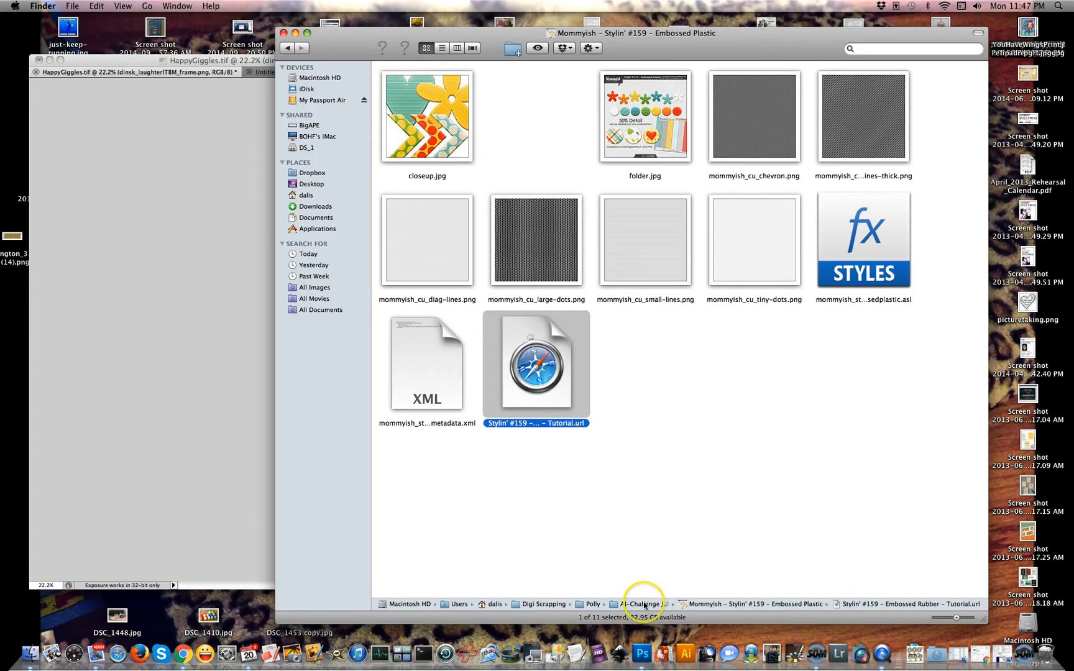
# Step: Open the Mommyish - Stylin' #186 - Folded folder in AJ-Challenge JUNE and preview mommyish_cu_stylin186.jpg
pyautogui.doubleClick(643, 604)
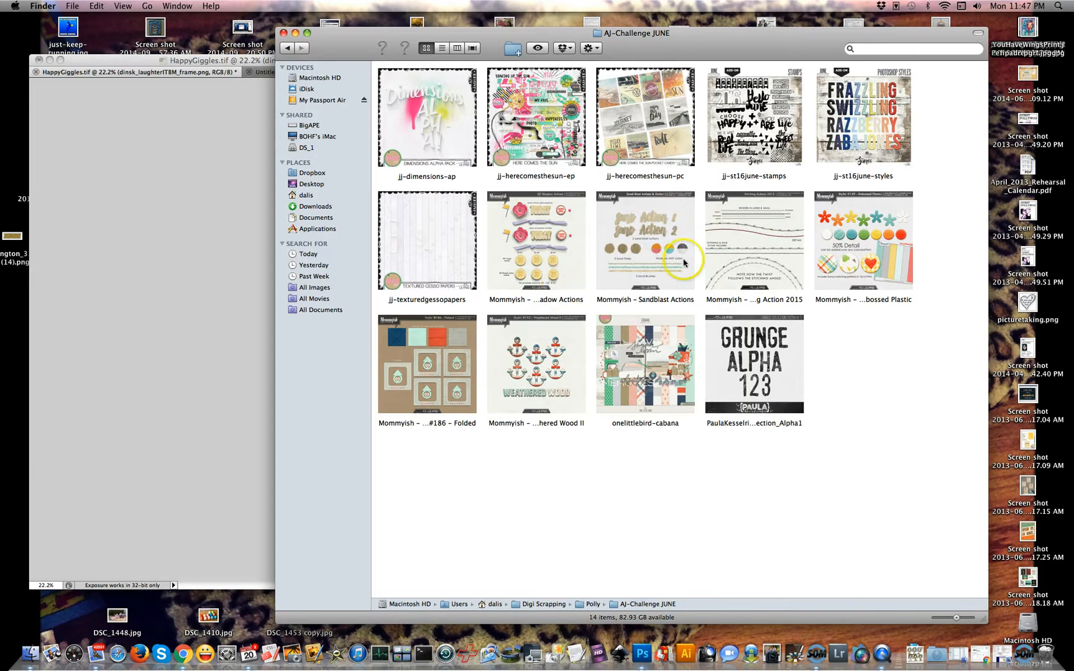
pyautogui.doubleClick(449, 352)
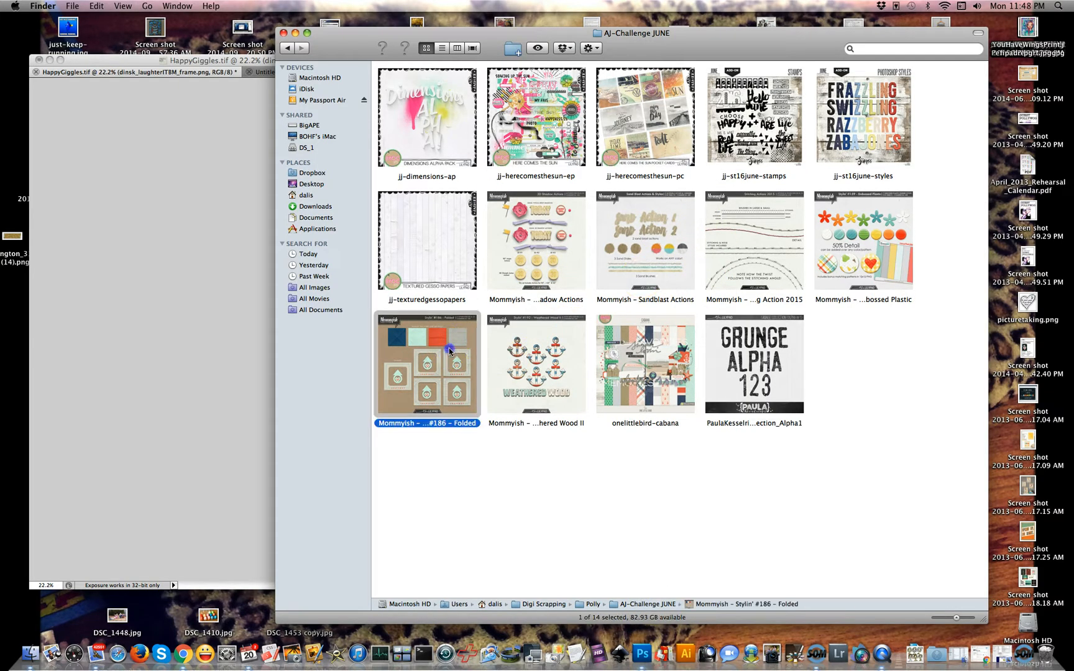
pyautogui.click(674, 107)
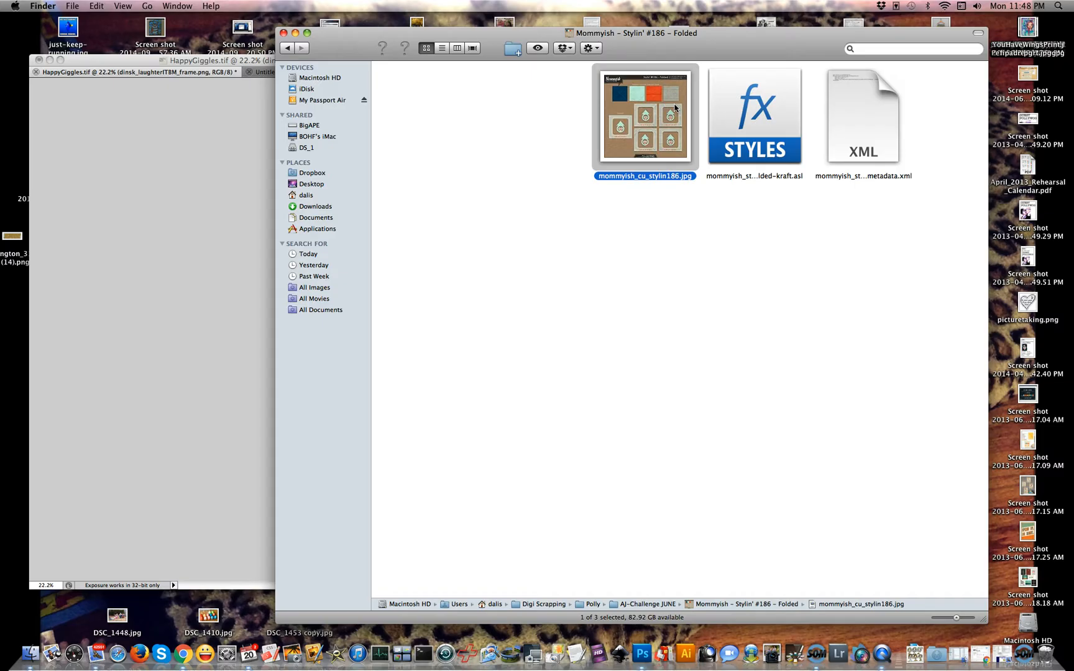
pyautogui.press('space')
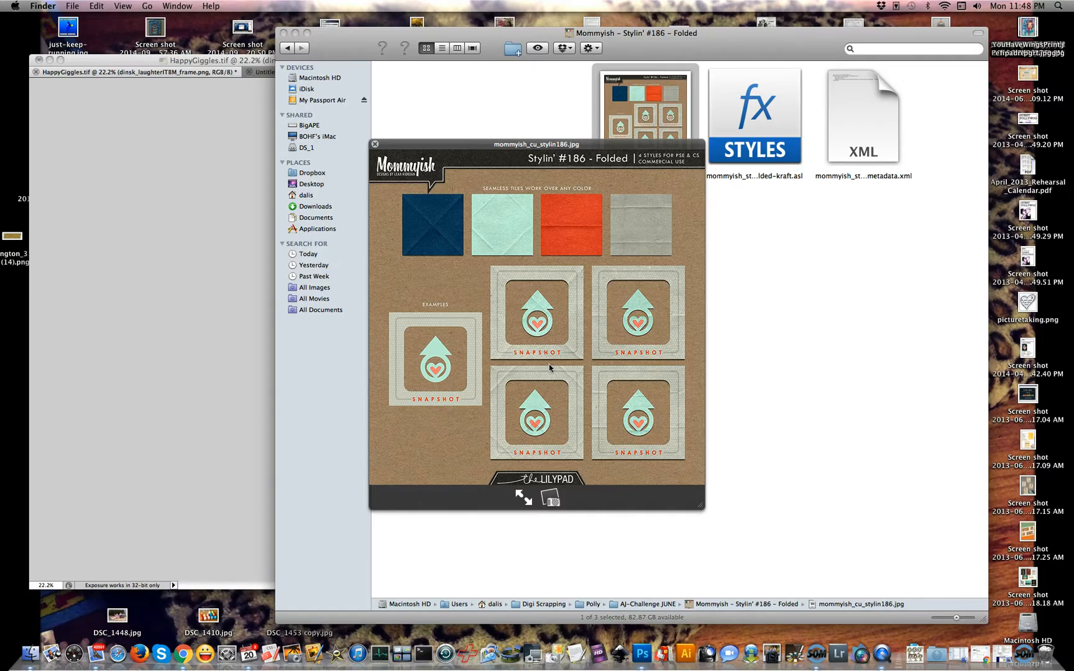
pyautogui.press('space')
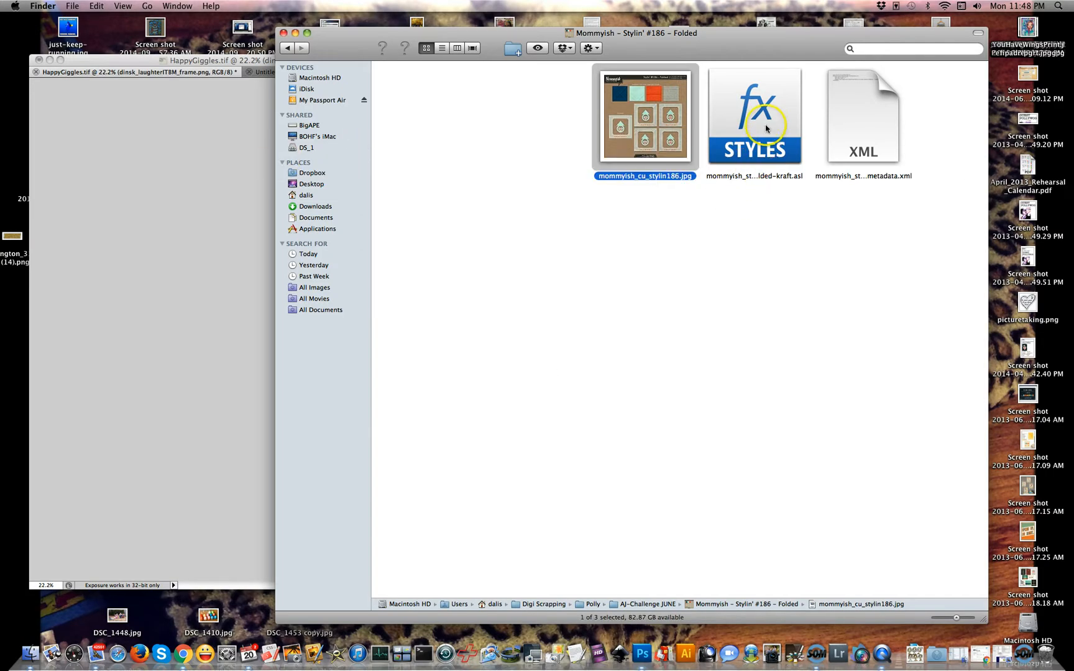
# Step: Switch to Photoshop and apply the Mommyish - Diamond Fold Ia style to the dinsk_laughterITBM_frame.png layer in HappyGiggles.tif
pyautogui.click(252, 89)
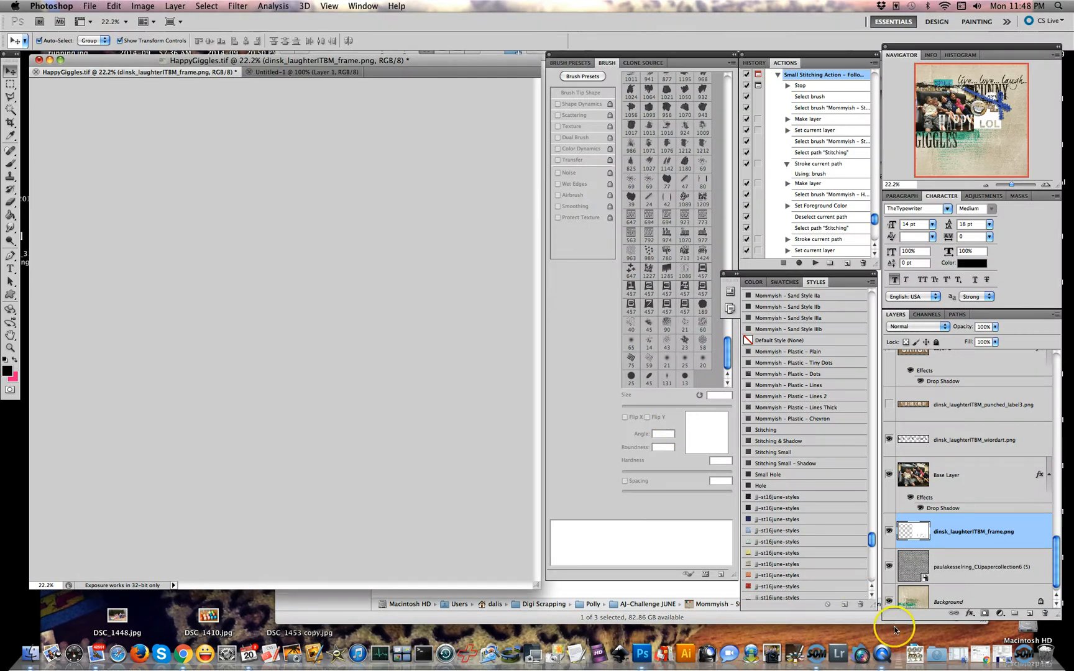
pyautogui.moveTo(871, 538); pyautogui.dragTo(864, 575)
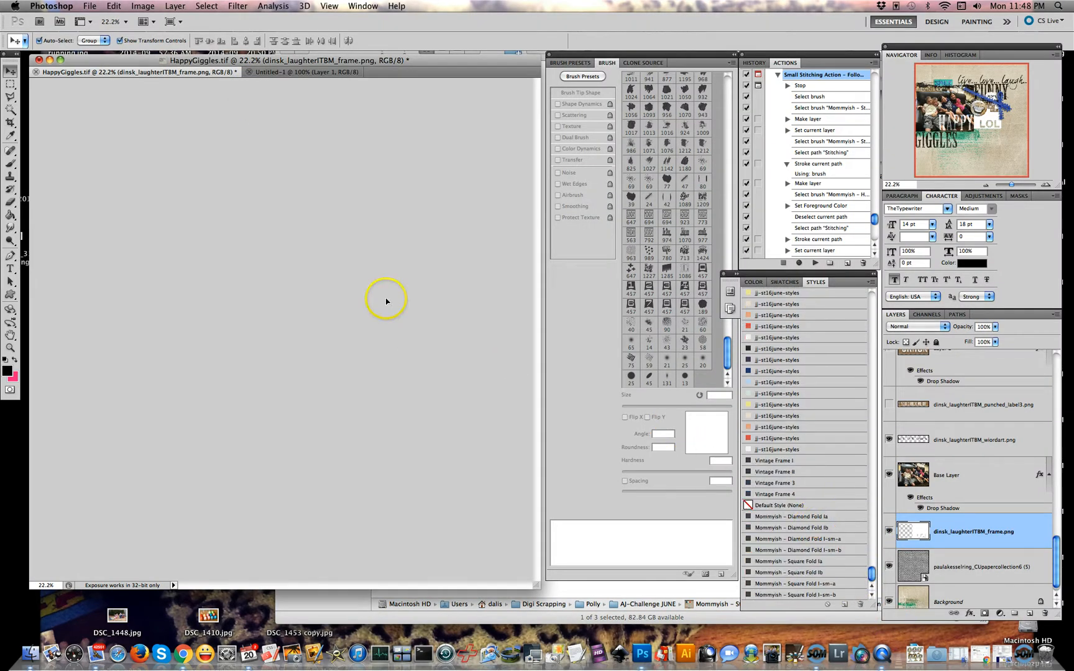
pyautogui.scroll(2, 335, 323)
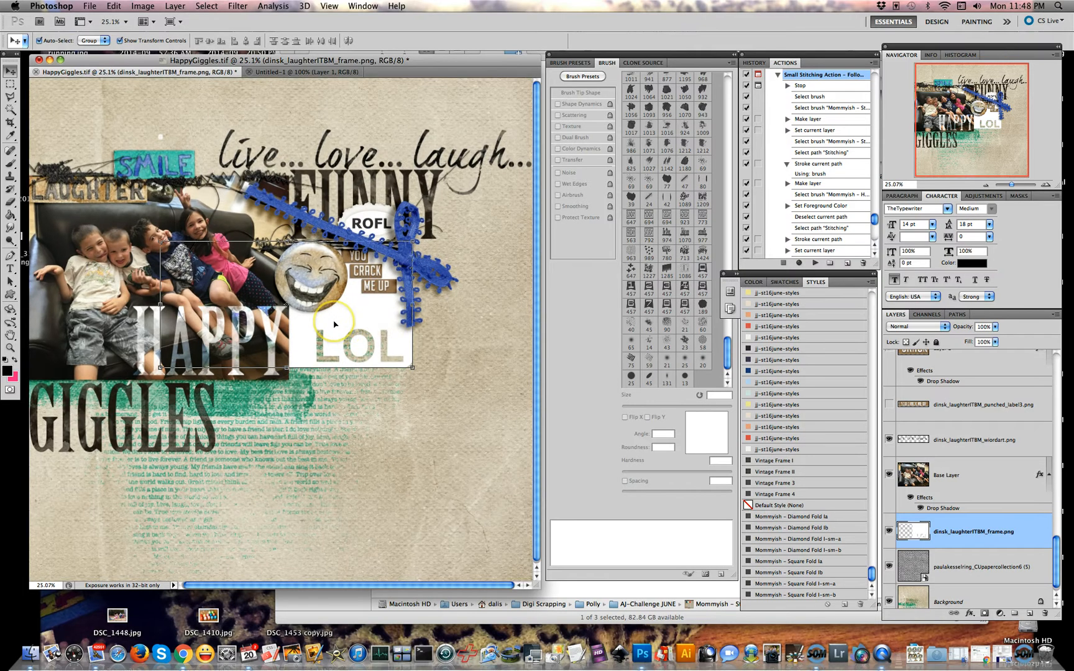
pyautogui.scroll(4, 379, 323)
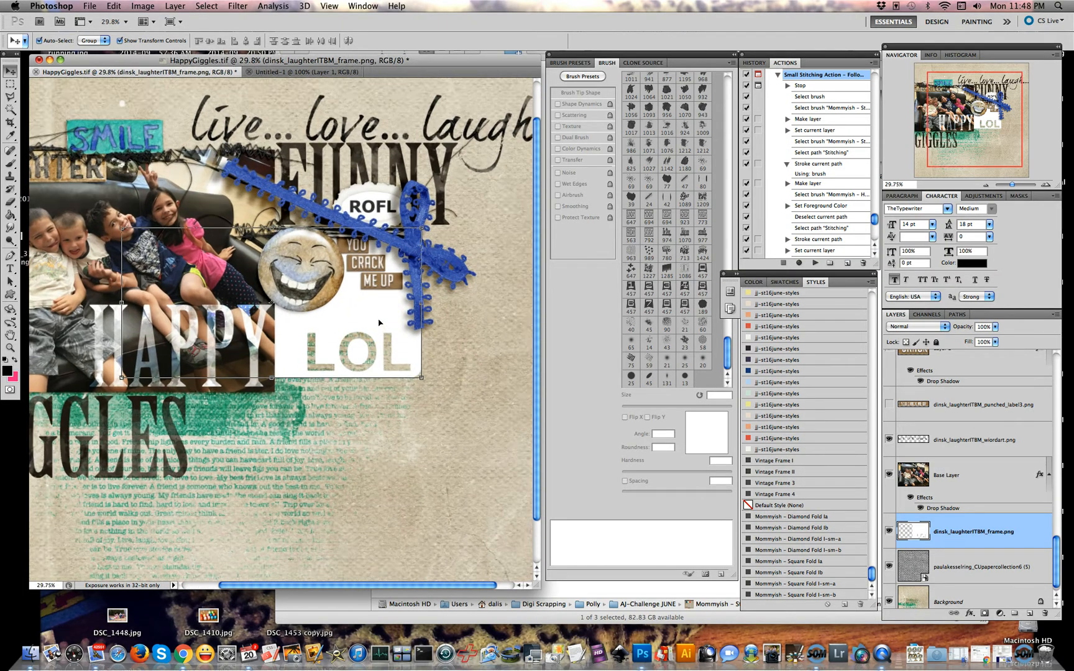
pyautogui.scroll(3, 379, 323)
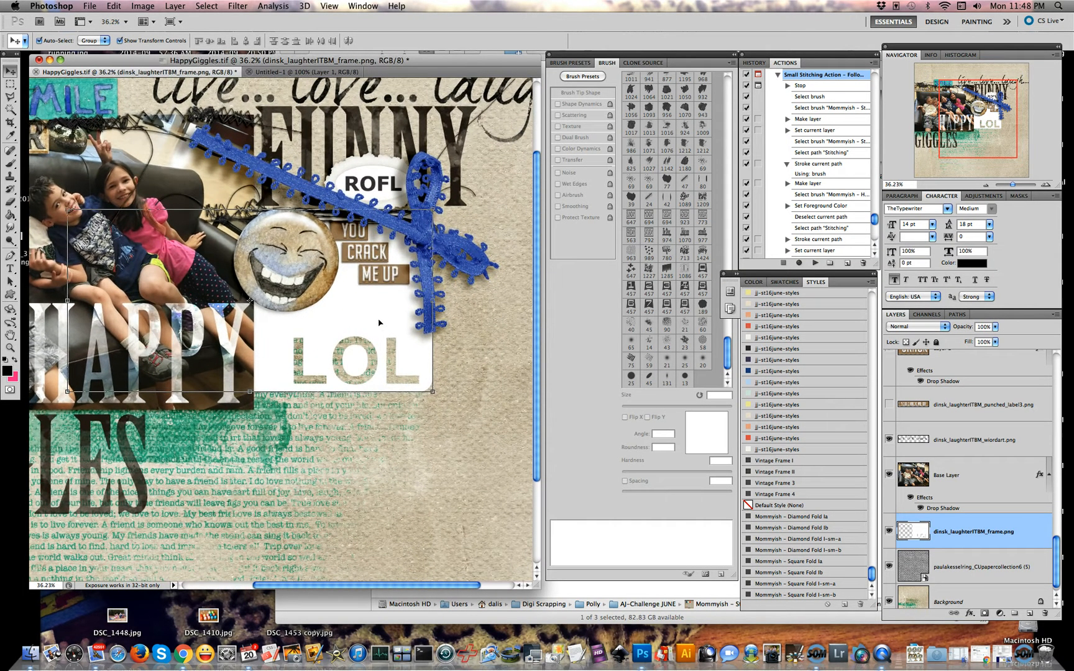
pyautogui.click(417, 301)
pyautogui.moveTo(380, 363); pyautogui.dragTo(454, 495)
pyautogui.press('super+z')
pyautogui.scroll(1, 389, 396)
pyautogui.scroll(2, 390, 396)
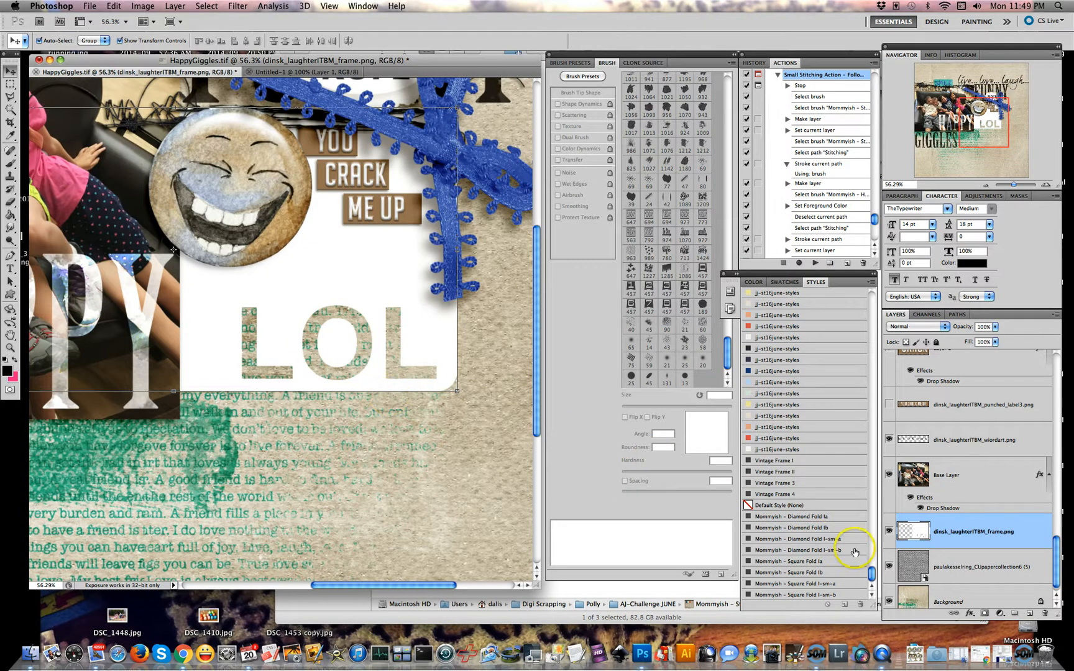
pyautogui.click(826, 516)
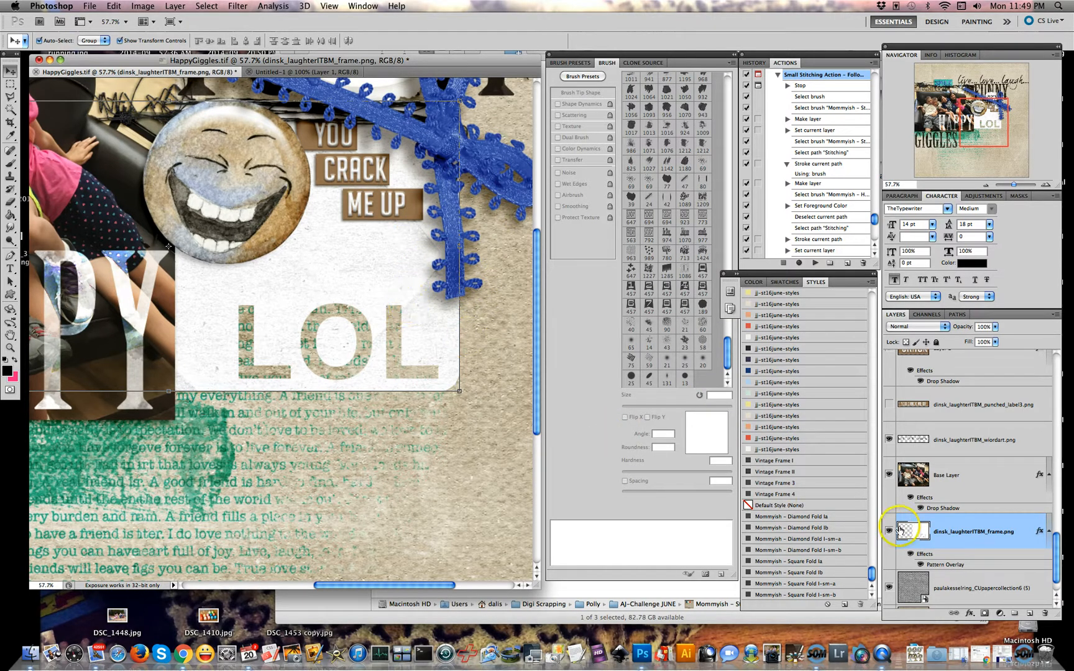
# Step: Reposition the frame layer's Pattern Overlay so the diamond folds cross the white area around LOL
pyautogui.doubleClick(1039, 532)
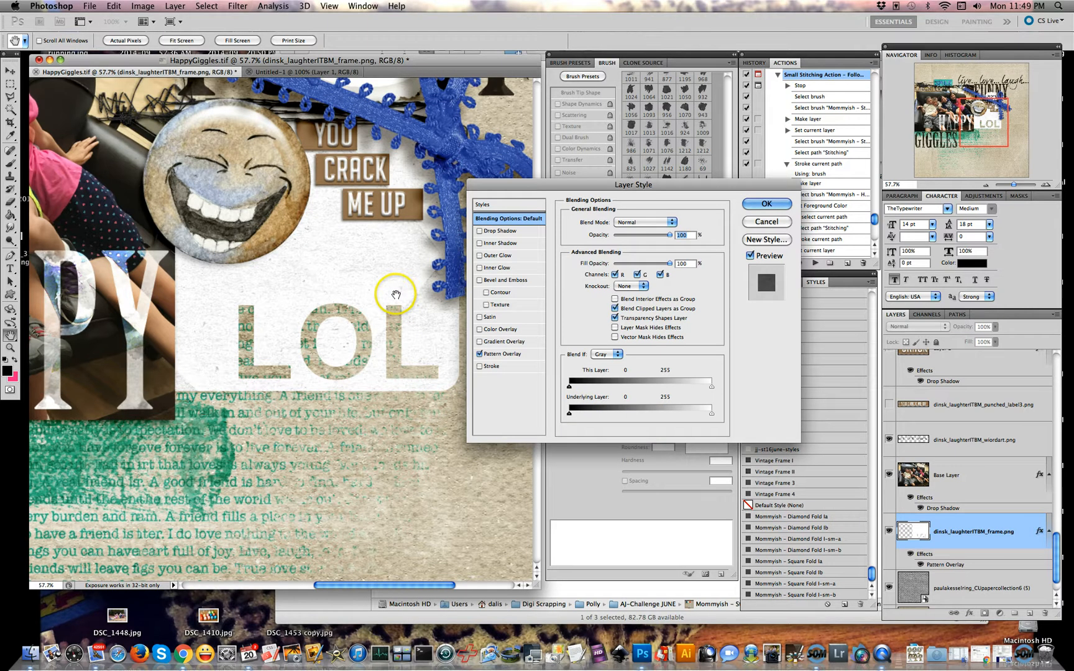
pyautogui.moveTo(395, 291)
pyautogui.mouseDown()
pyautogui.moveTo(380, 291)
pyautogui.moveTo(391, 302)
pyautogui.mouseUp()
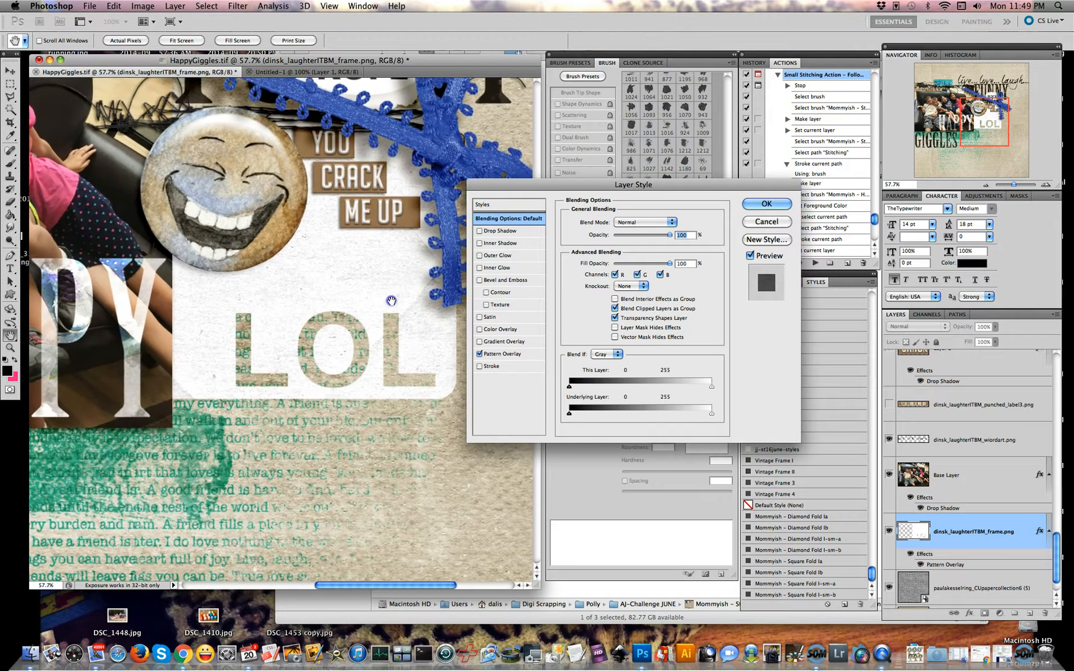
pyautogui.click(524, 354)
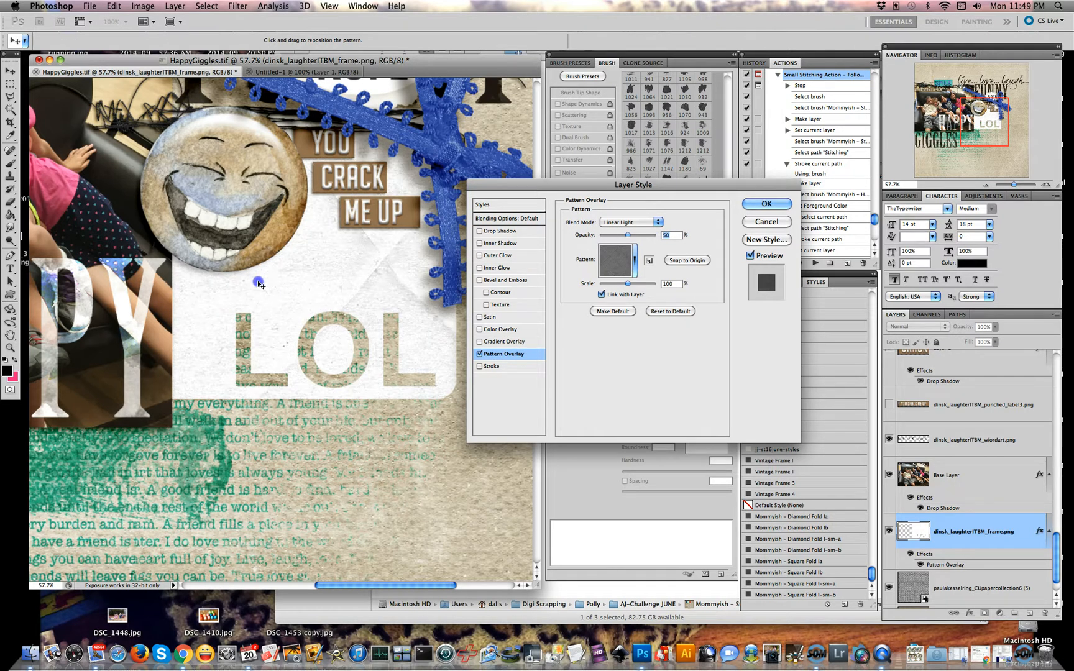
pyautogui.moveTo(242, 287)
pyautogui.mouseDown()
pyautogui.moveTo(235, 310)
pyautogui.moveTo(274, 309)
pyautogui.mouseUp()
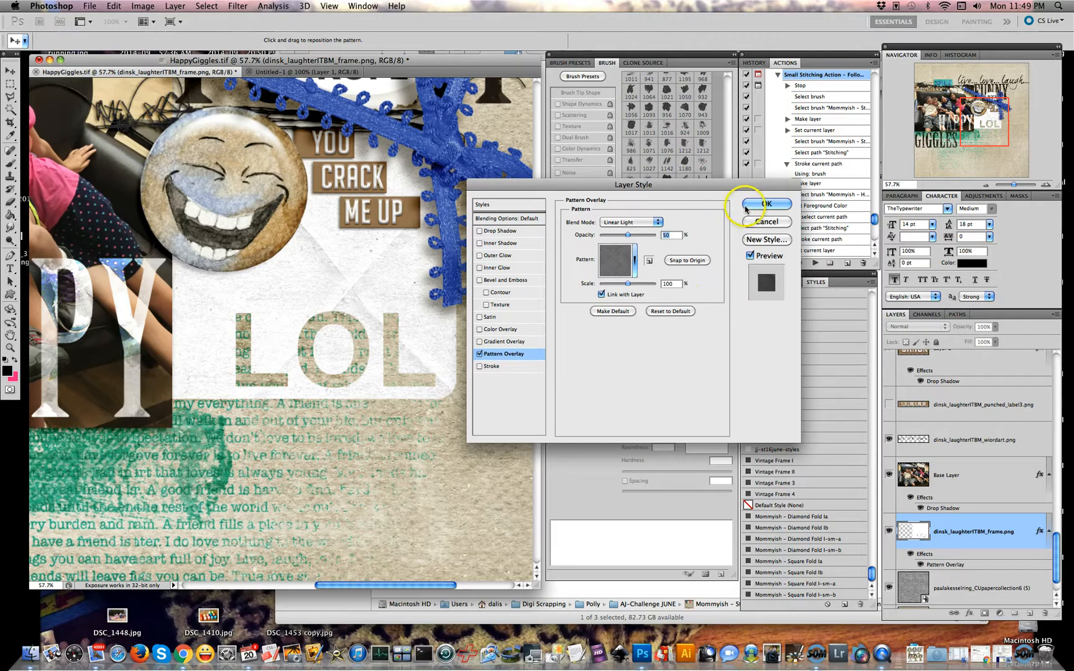
pyautogui.click(770, 206)
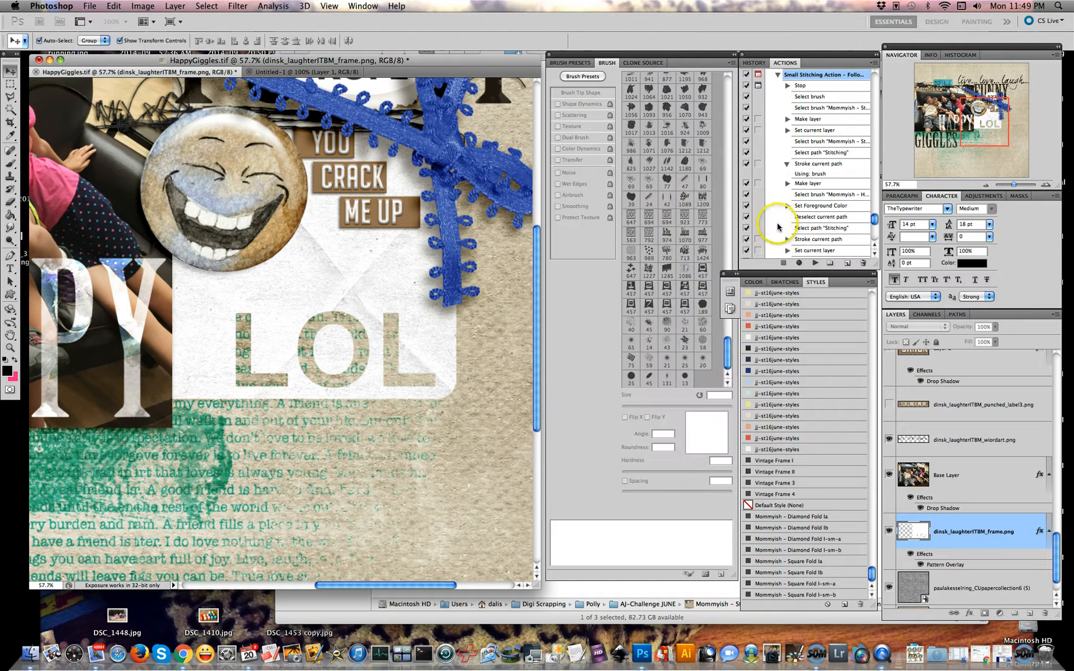
# Step: Apply the Mommyish - Diamond Fold Ib style to the frame layer and try repositioning its pattern overlay
pyautogui.click(819, 528)
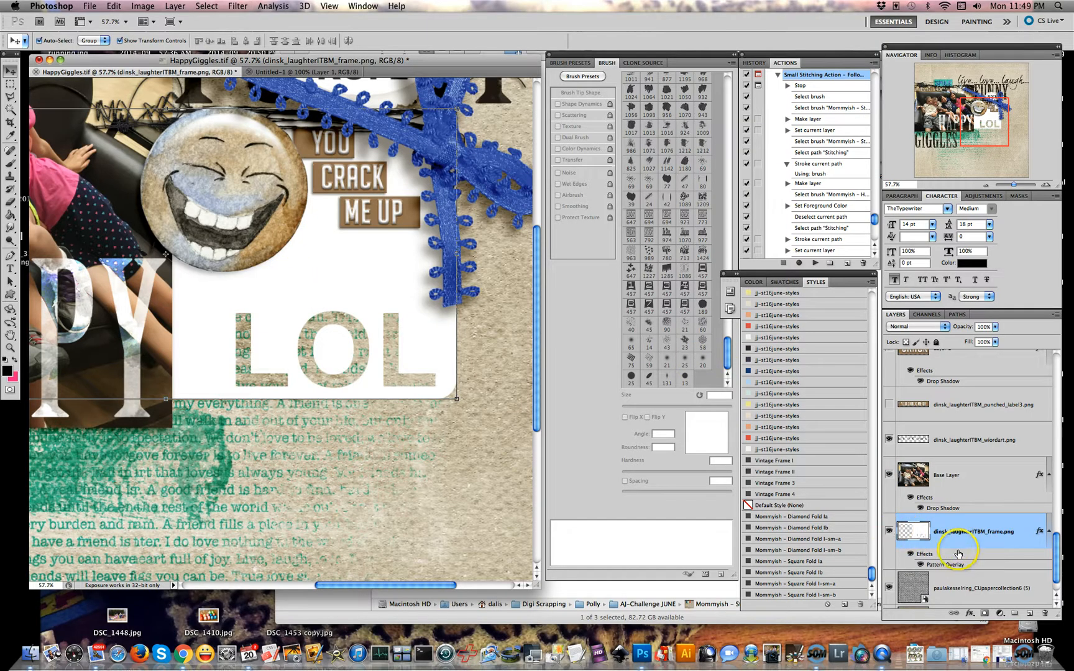
pyautogui.doubleClick(1039, 533)
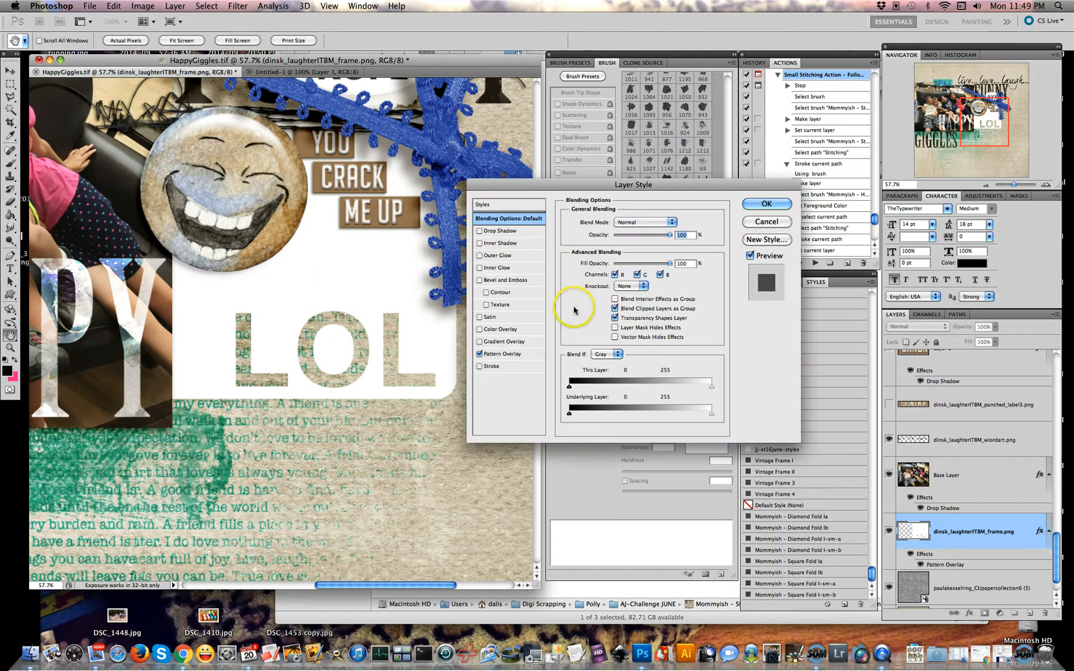
pyautogui.click(508, 355)
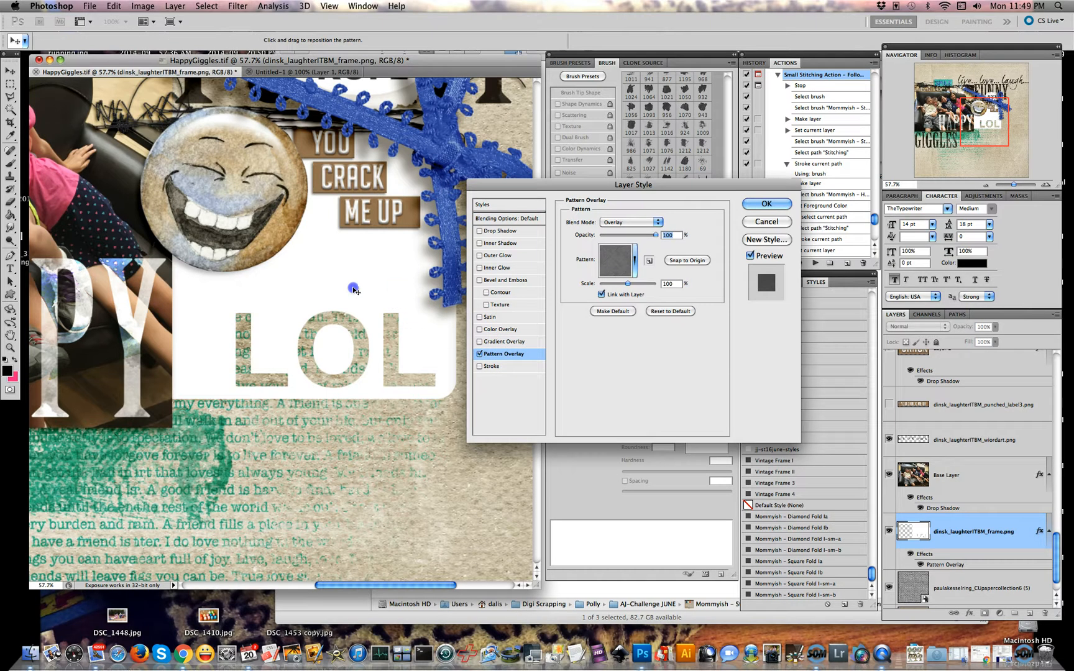
pyautogui.moveTo(331, 317); pyautogui.dragTo(364, 280)
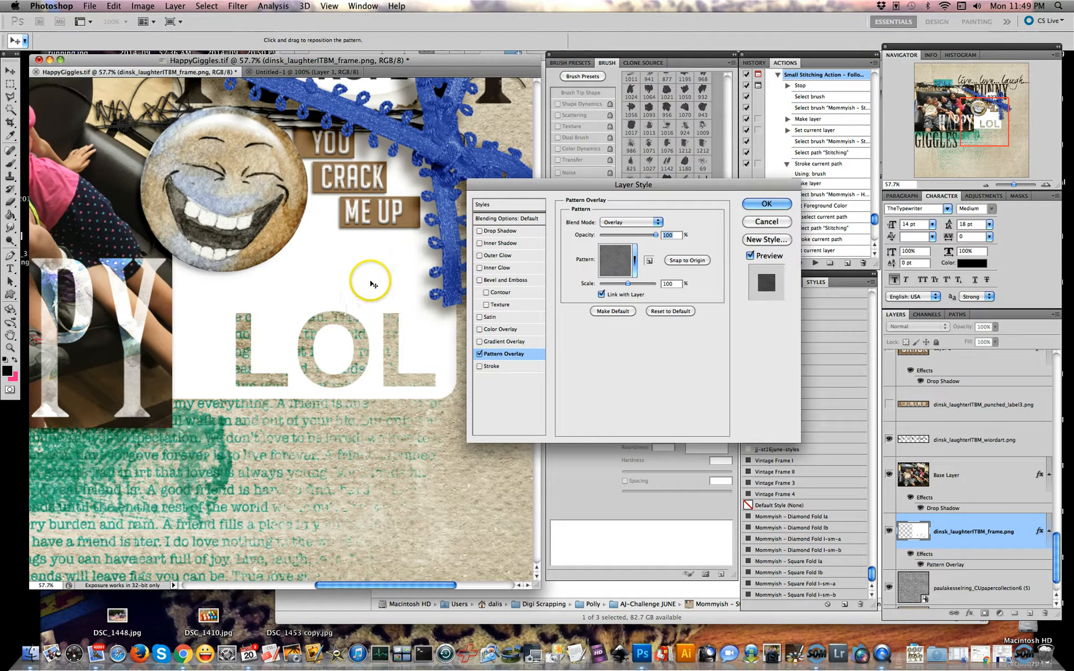
pyautogui.click(778, 222)
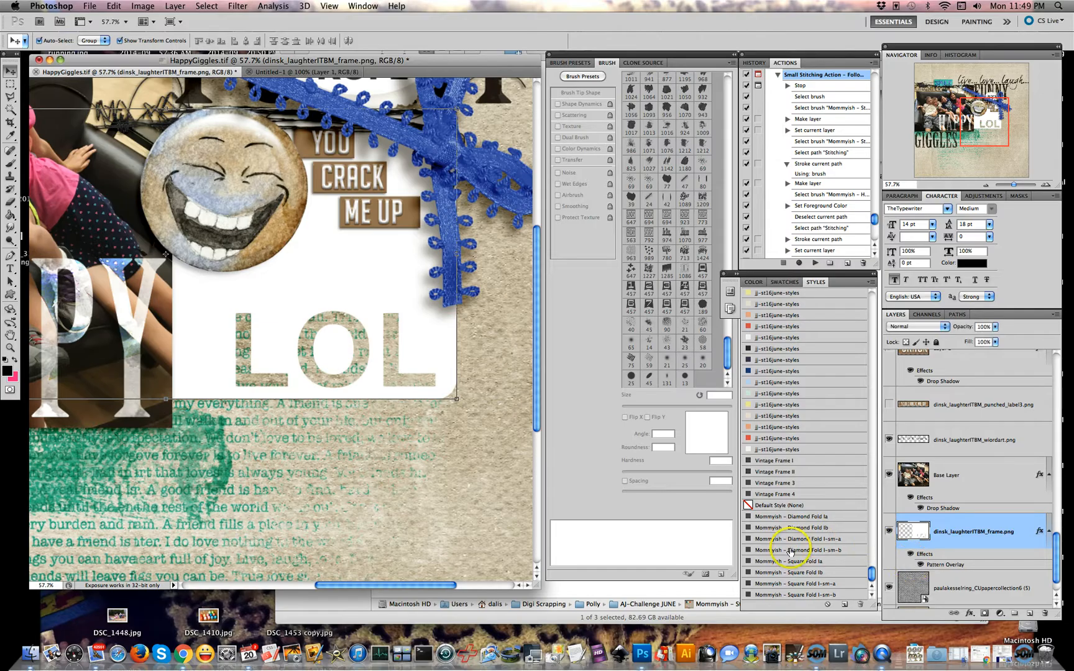
# Step: Compare the small square fold styles on the frame layer and apply Mommyish - Square Fold I-sm-a
pyautogui.click(822, 586)
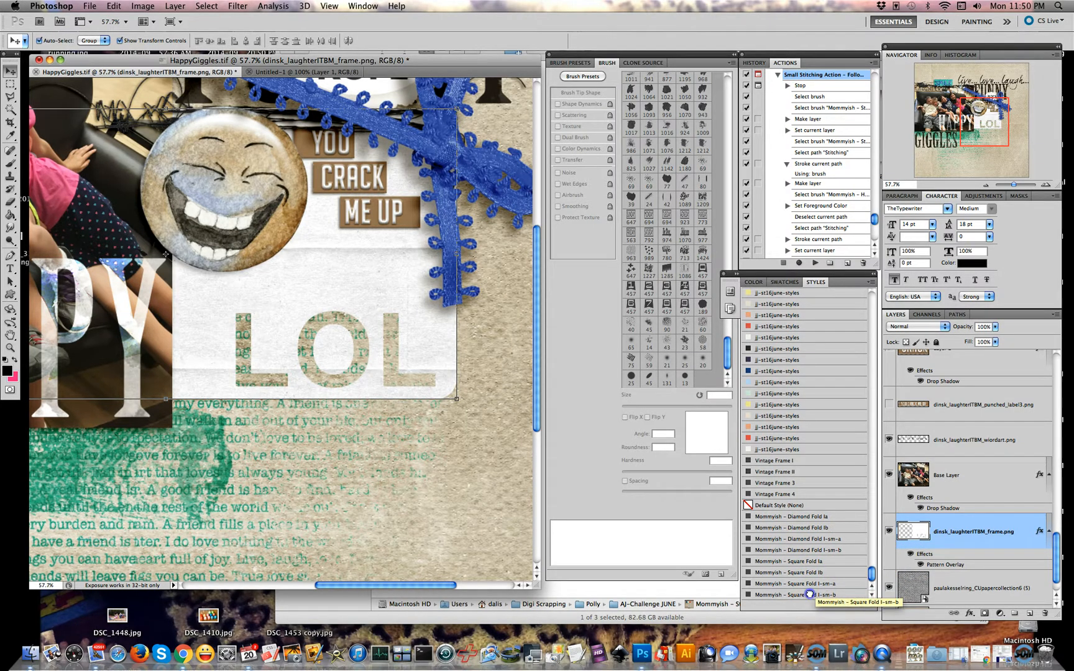
pyautogui.click(809, 594)
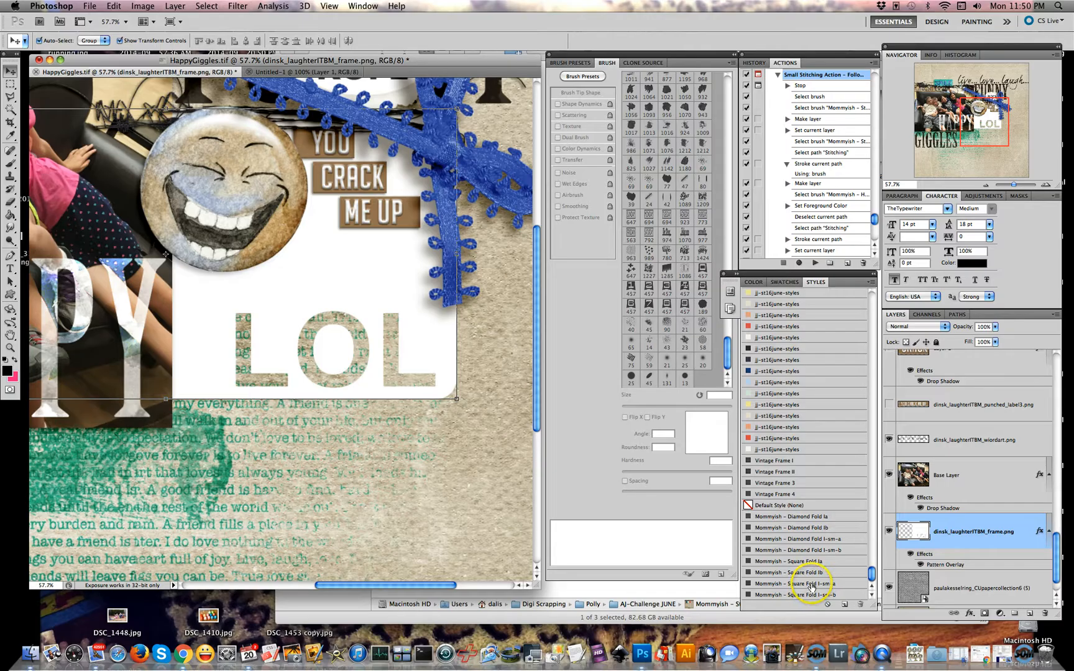
pyautogui.click(815, 582)
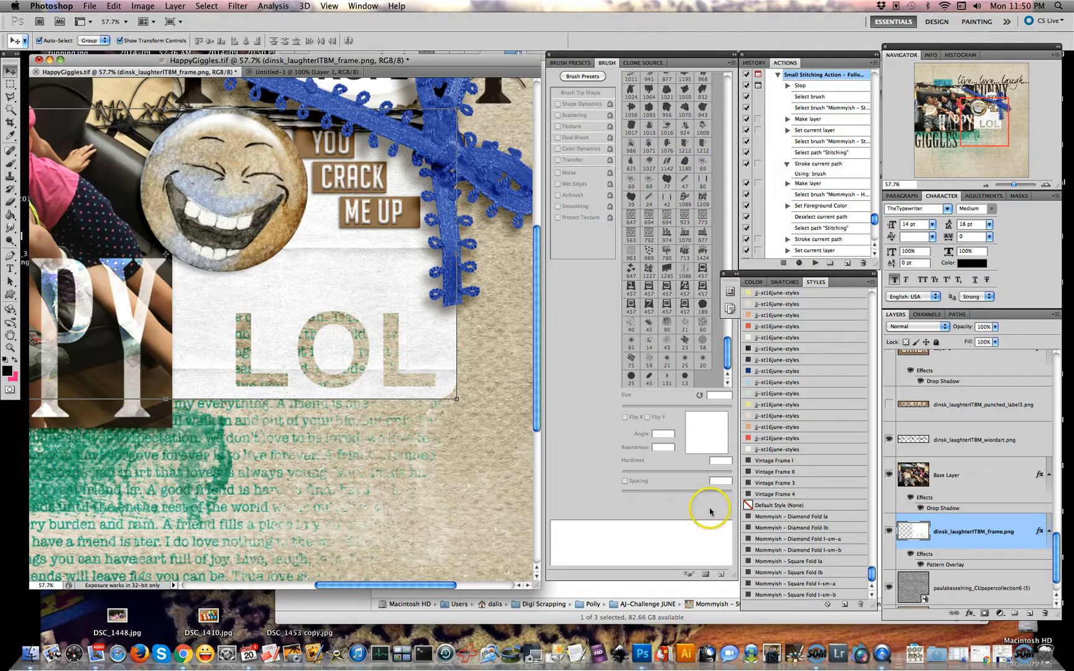
# Step: Convert the folded frame layer to a smart object and apply the smd_paper_dk bg shadow style to it
pyautogui.rightClick(987, 538)
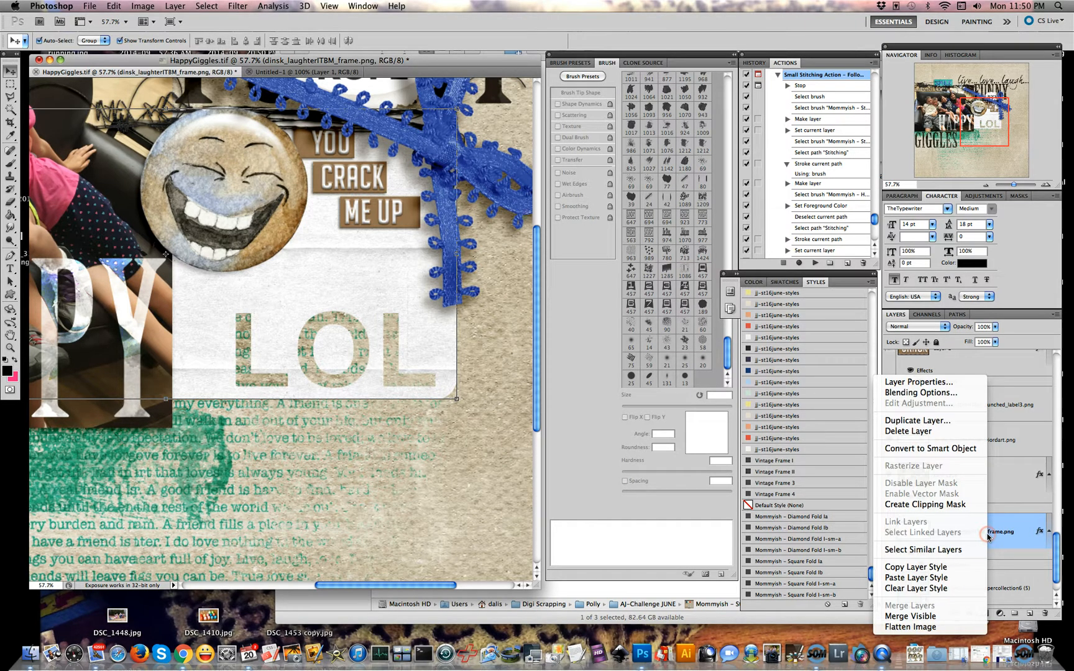
pyautogui.click(953, 448)
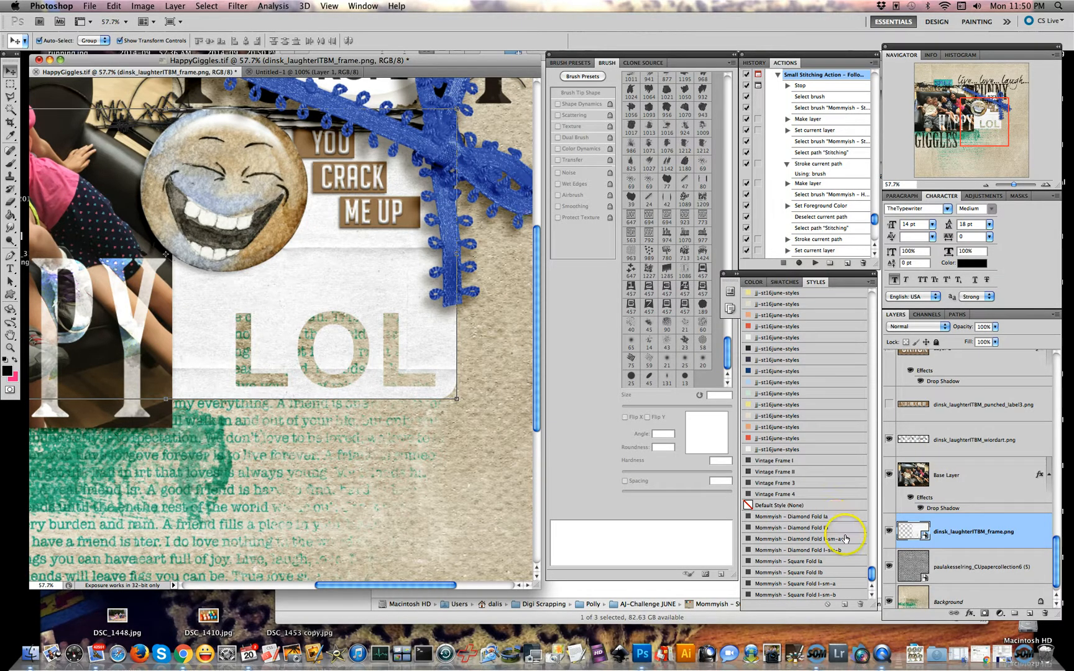
pyautogui.moveTo(872, 572); pyautogui.dragTo(867, 465)
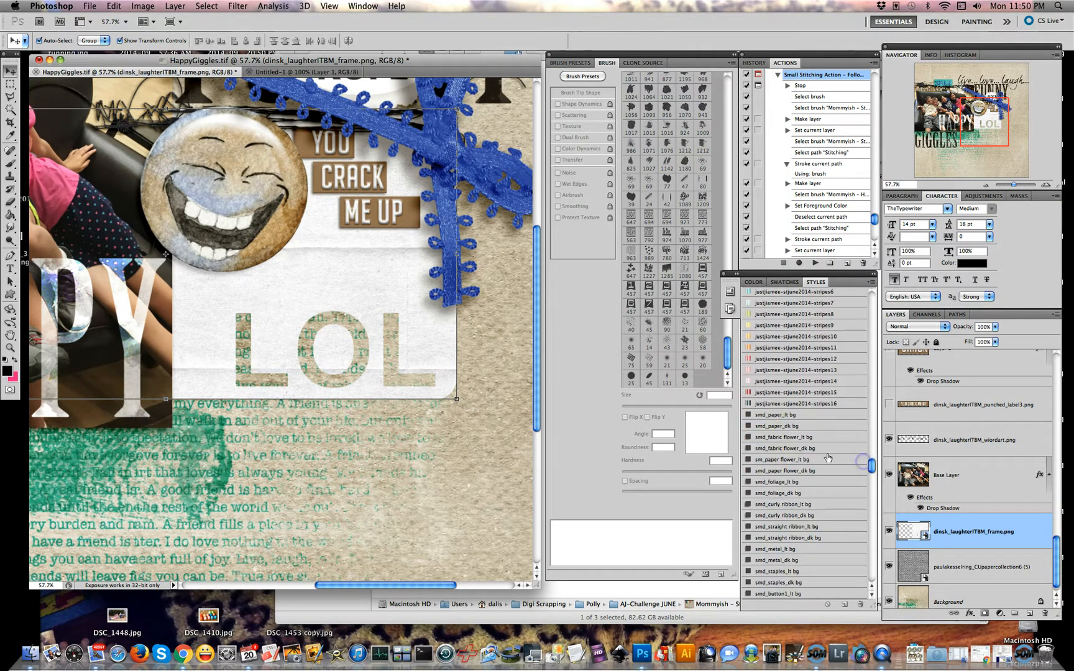
pyautogui.click(804, 414)
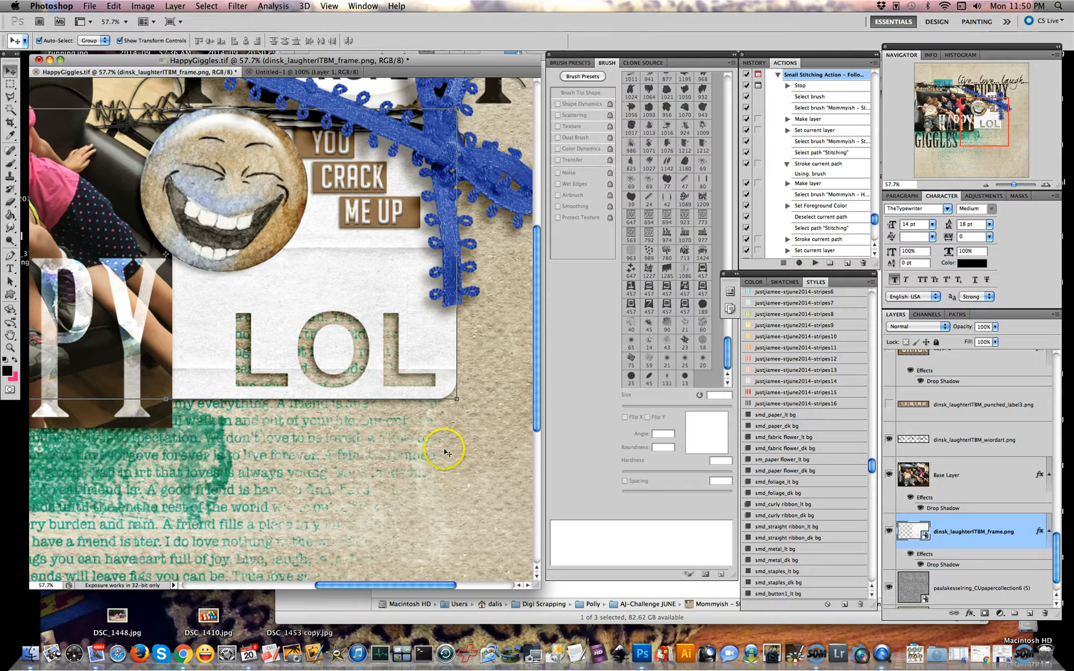
pyautogui.click(790, 427)
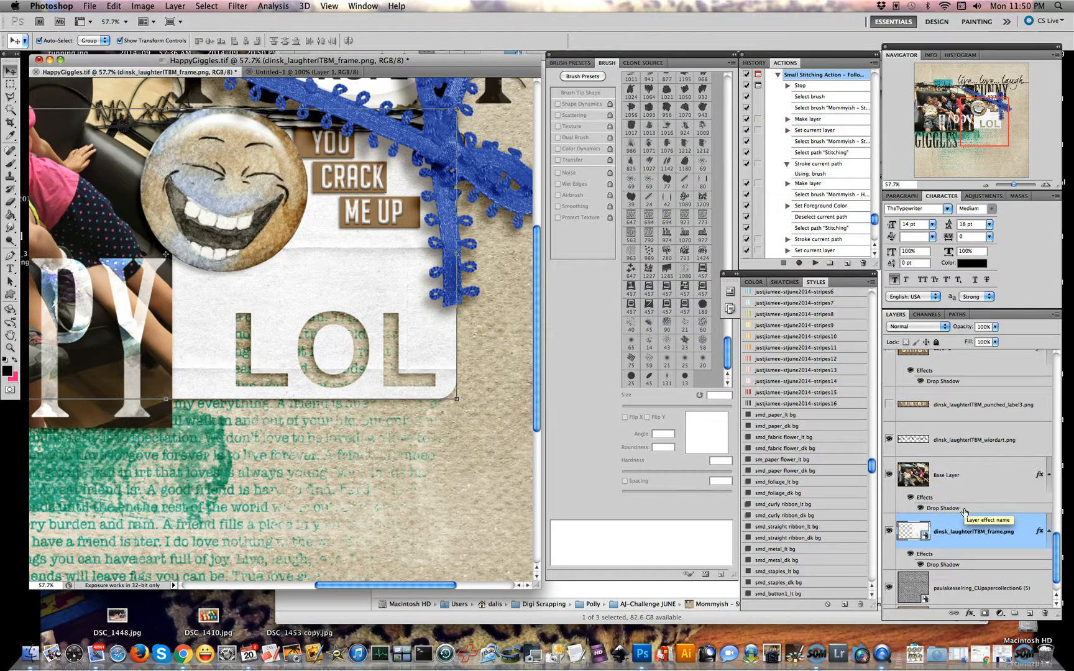
# Step: Separate the frame's drop shadow onto its own layer and select that shadow layer
pyautogui.rightClick(1042, 531)
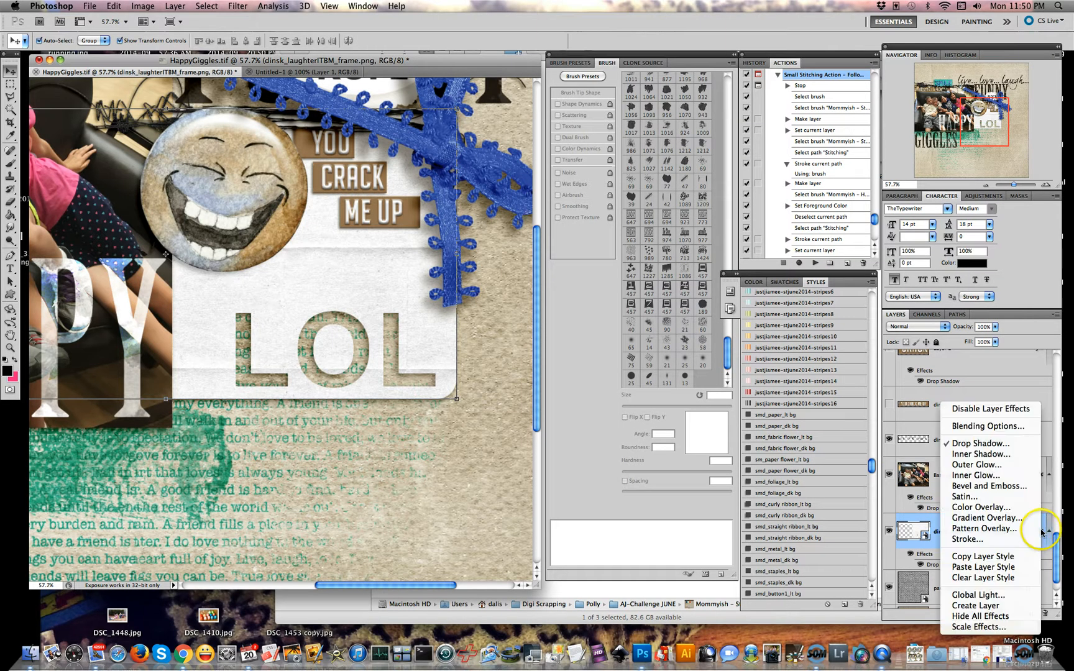
pyautogui.click(1009, 610)
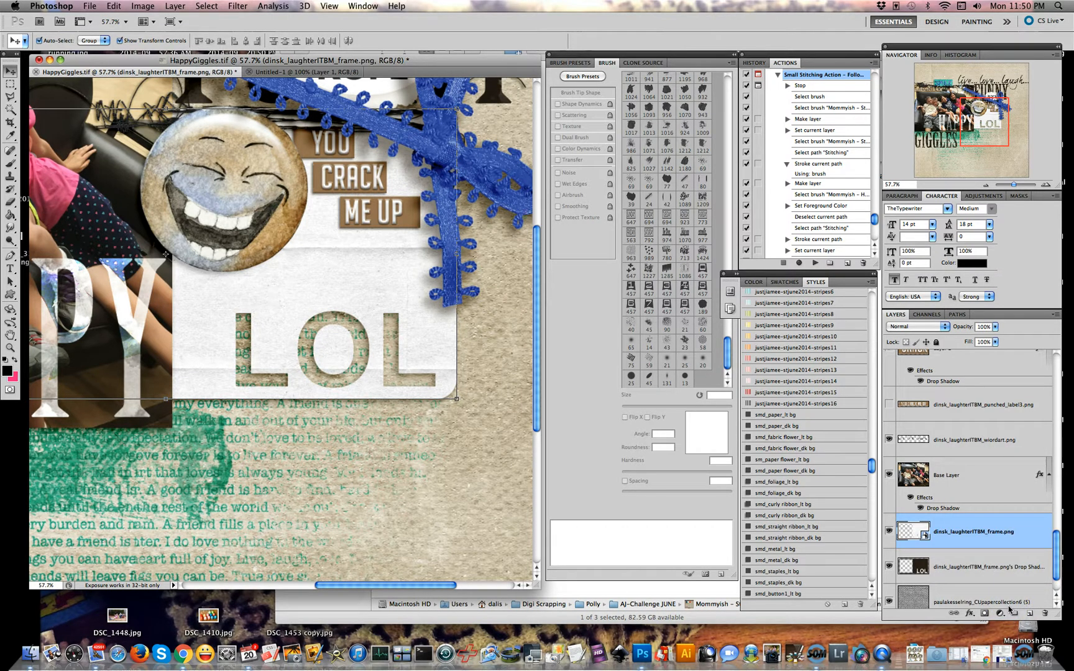
pyautogui.click(954, 576)
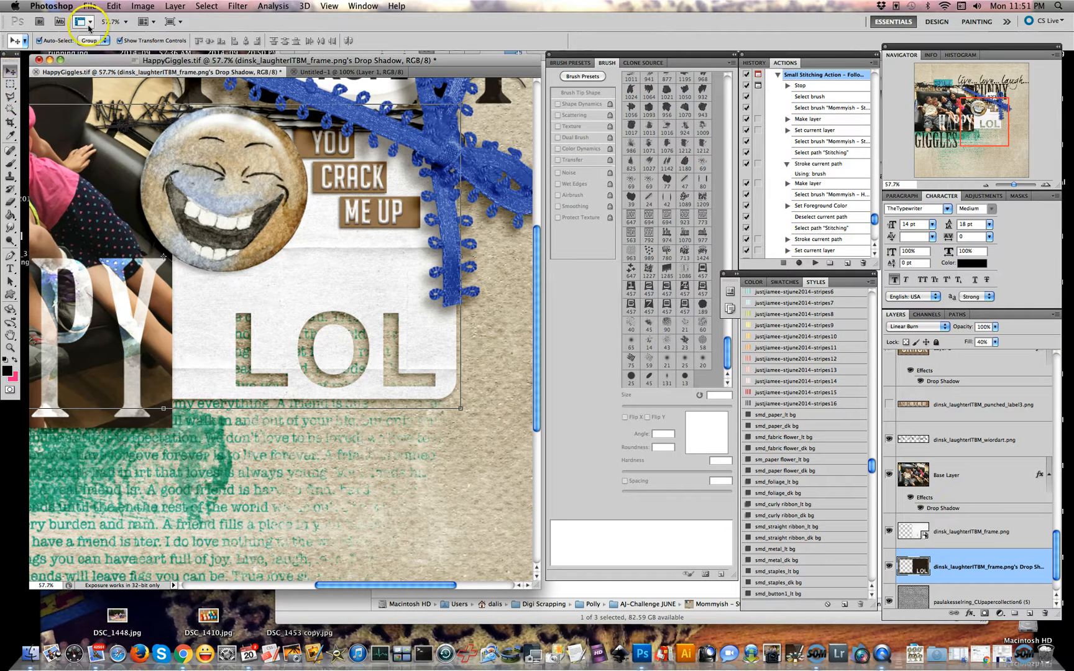
pyautogui.click(116, 8)
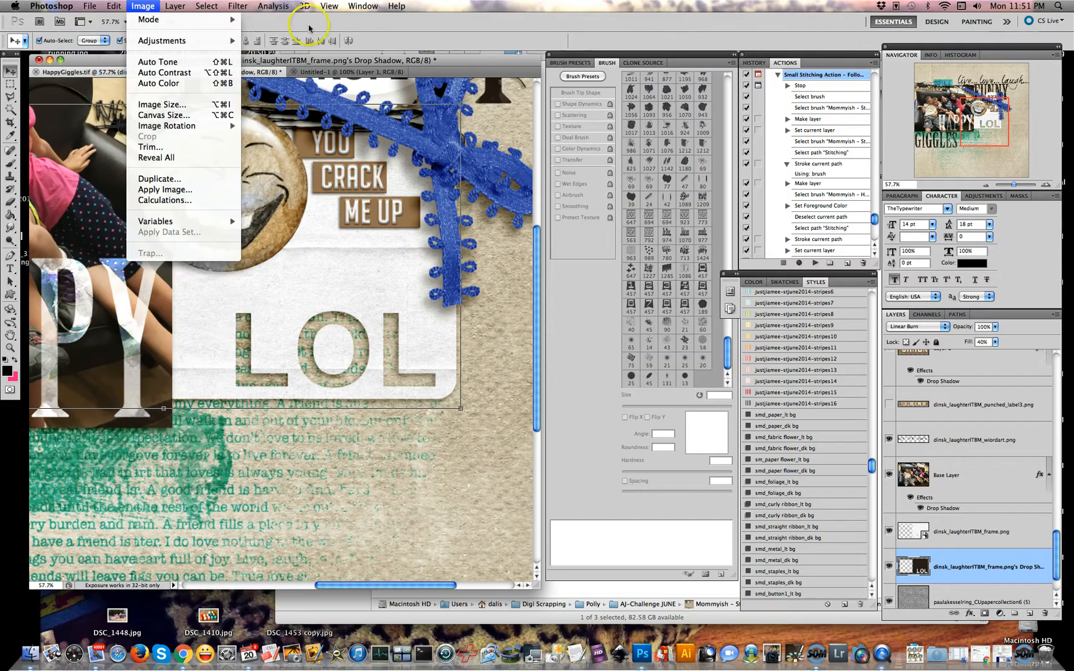
pyautogui.click(399, 38)
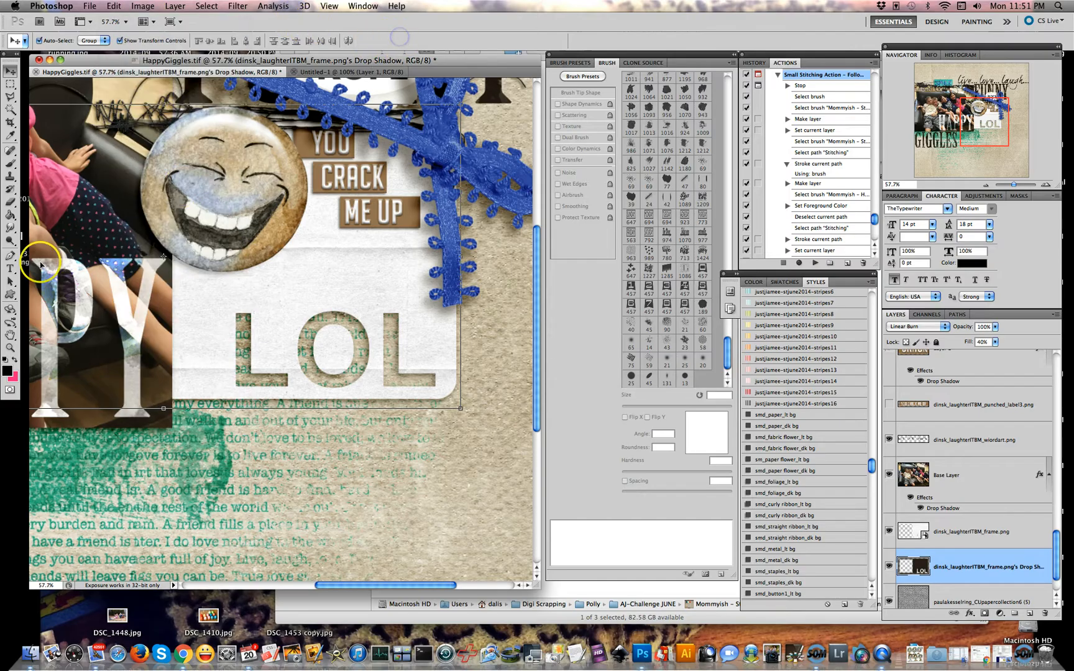
# Step: Smudge the frame's drop shadow beside the last L of LOL with a 90 px Smudge tool brush
pyautogui.click(11, 228)
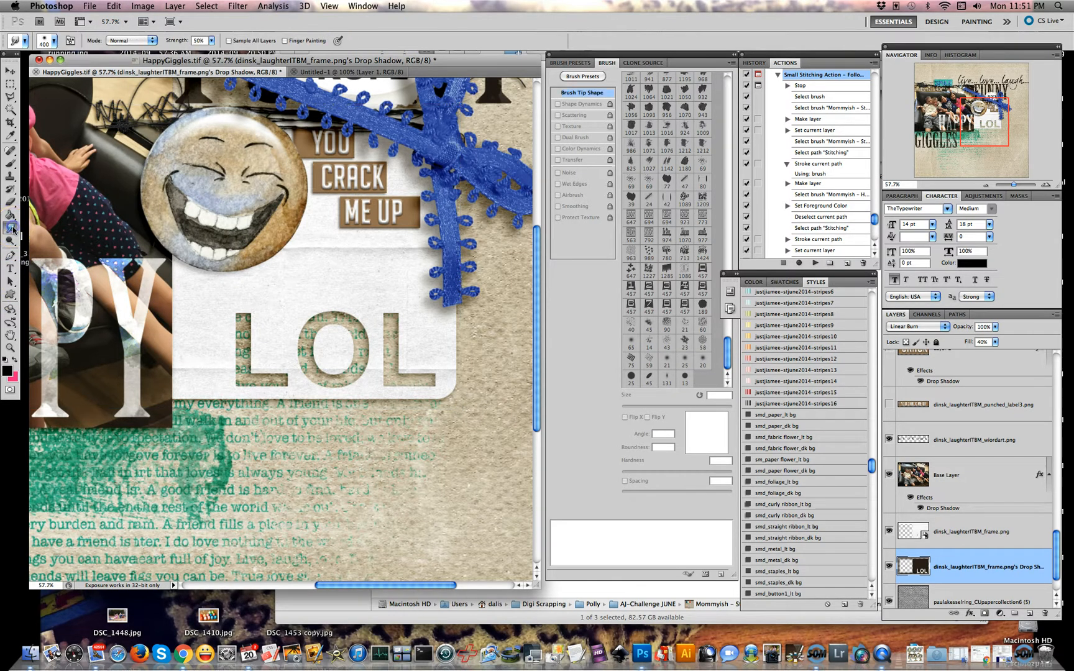
pyautogui.click(13, 228)
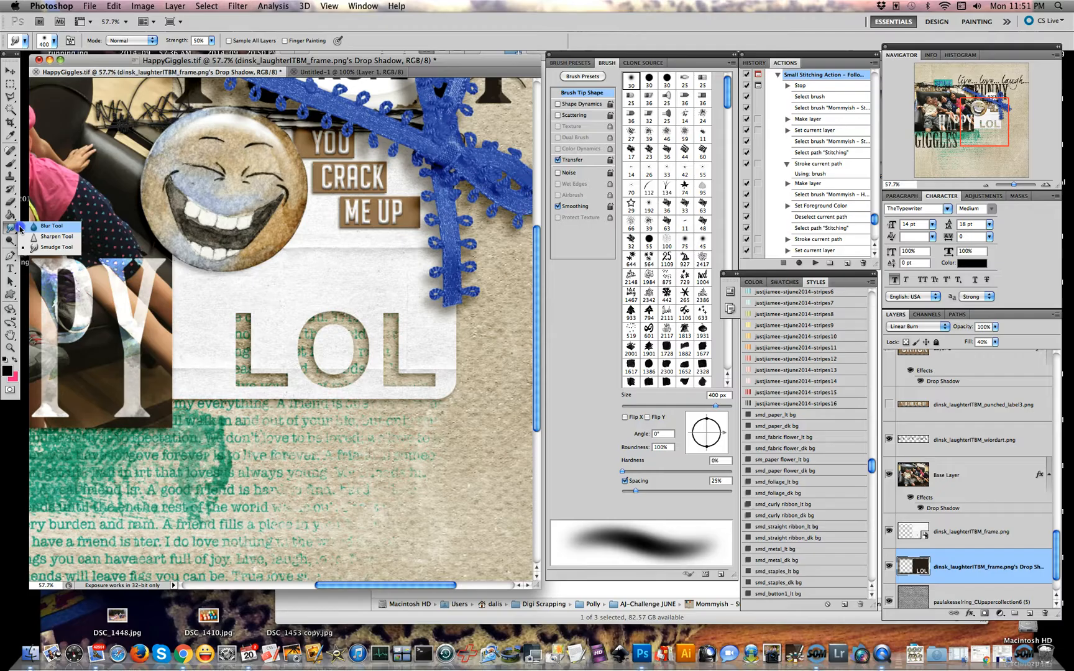
pyautogui.click(48, 249)
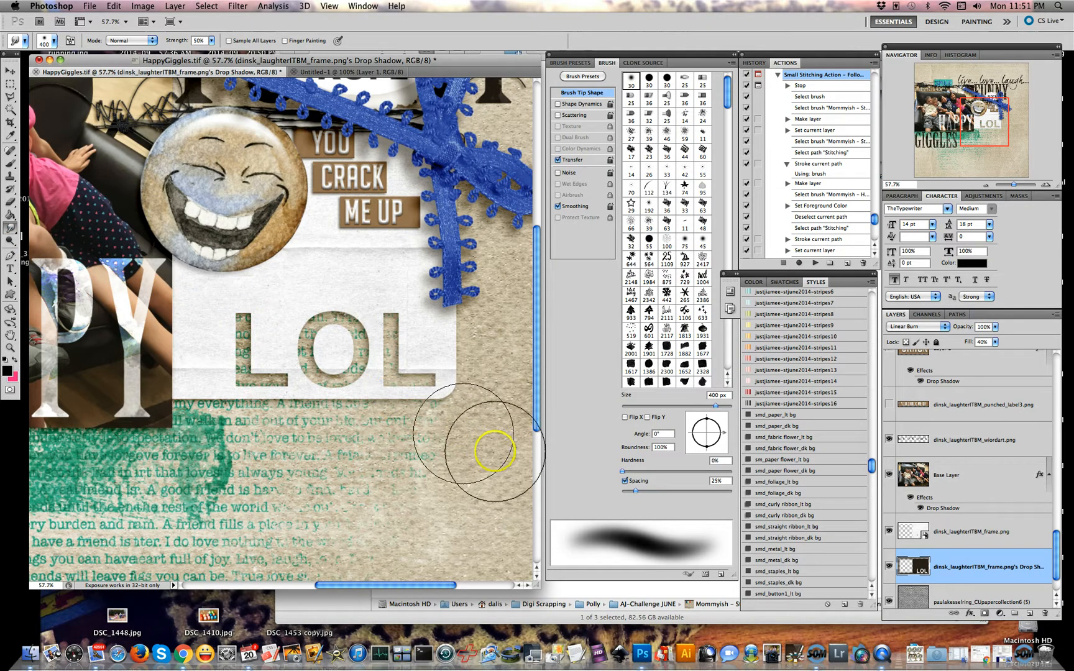
pyautogui.press('[')
pyautogui.press('[')
pyautogui.press('[')
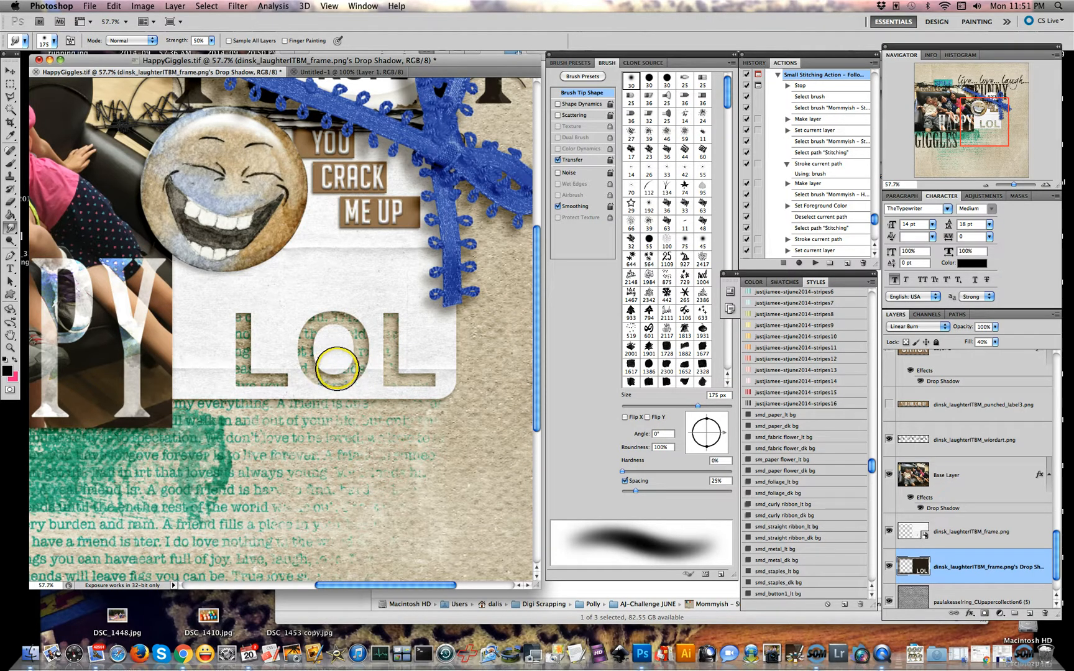
pyautogui.press('[')
pyautogui.press('[')
pyautogui.press('[')
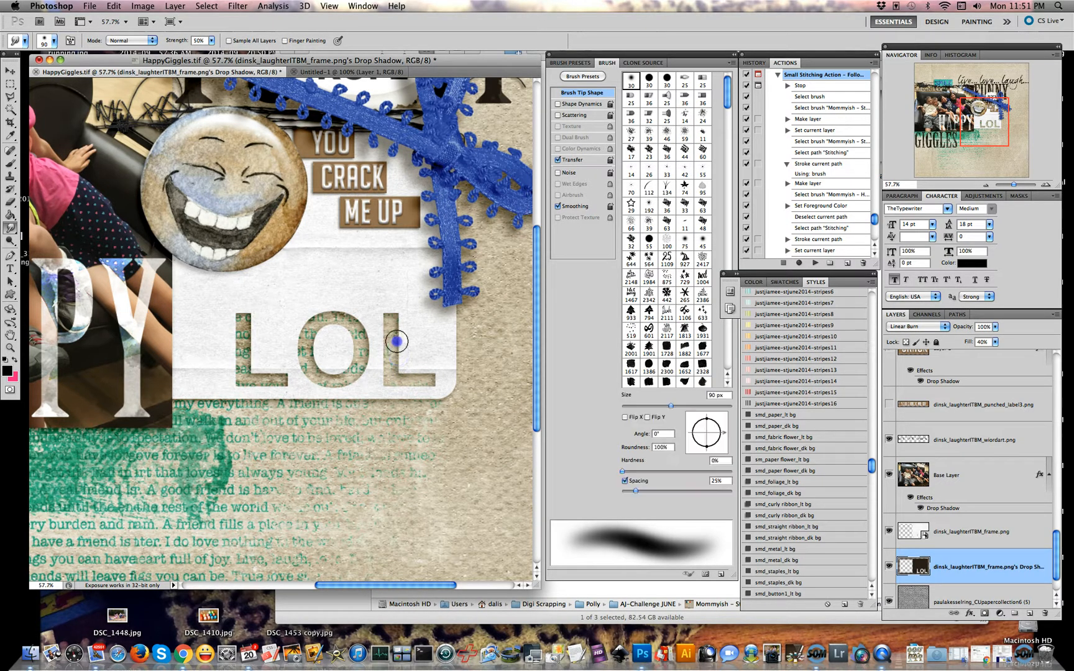
# Step: Enlarge the Smudge brush to 200 px and smudge the shadow down along the last L of LOL
pyautogui.press(']')
pyautogui.press(']')
pyautogui.press(']')
pyautogui.press(']')
pyautogui.press(']')
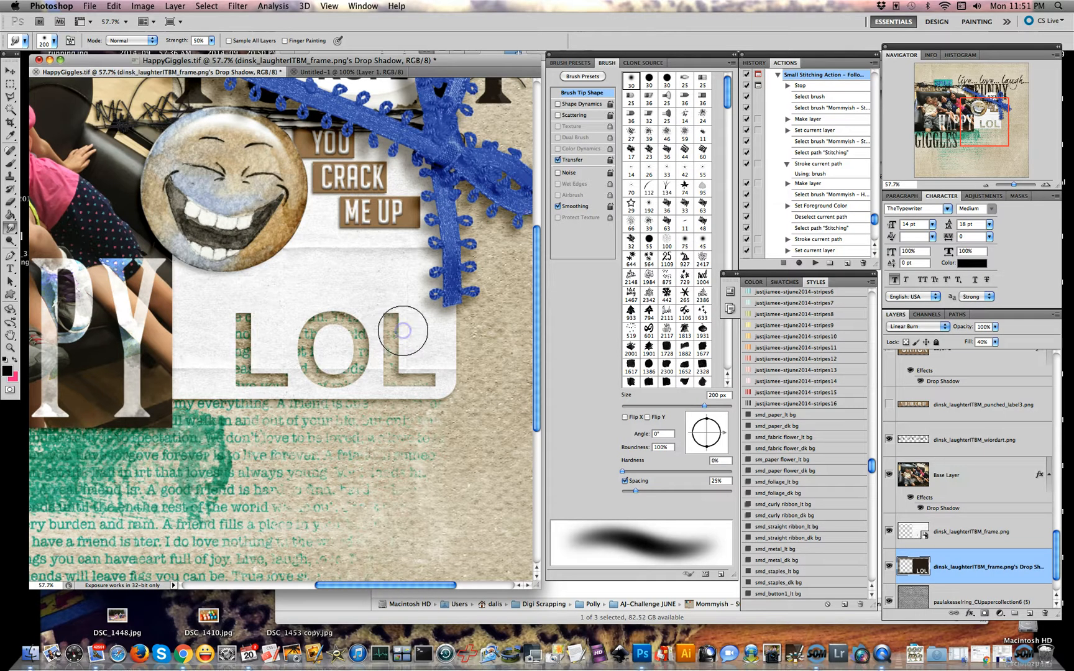
pyautogui.moveTo(402, 331)
pyautogui.mouseDown()
pyautogui.moveTo(422, 340)
pyautogui.moveTo(434, 376)
pyautogui.moveTo(410, 318)
pyautogui.moveTo(424, 375)
pyautogui.mouseUp()
pyautogui.click(412, 339)
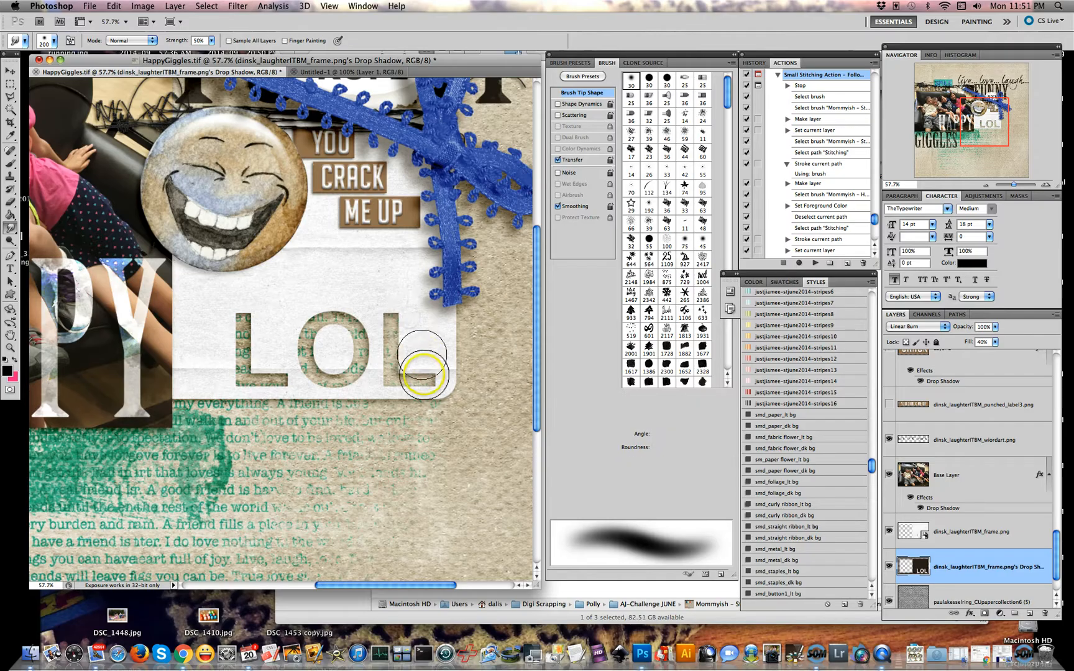
# Step: Smudge the shadow inside the LOL cutout from the last L across to the first L, using a brush of about 125 px
pyautogui.press(']')
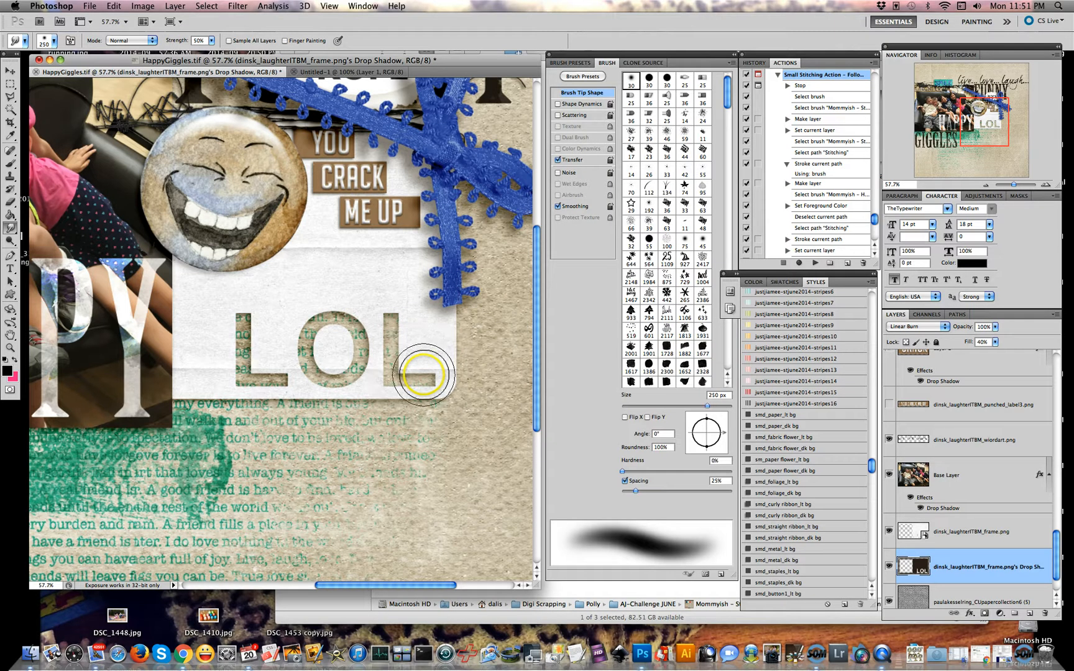
pyautogui.press('[')
pyautogui.press('[')
pyautogui.press('[')
pyautogui.click(422, 371)
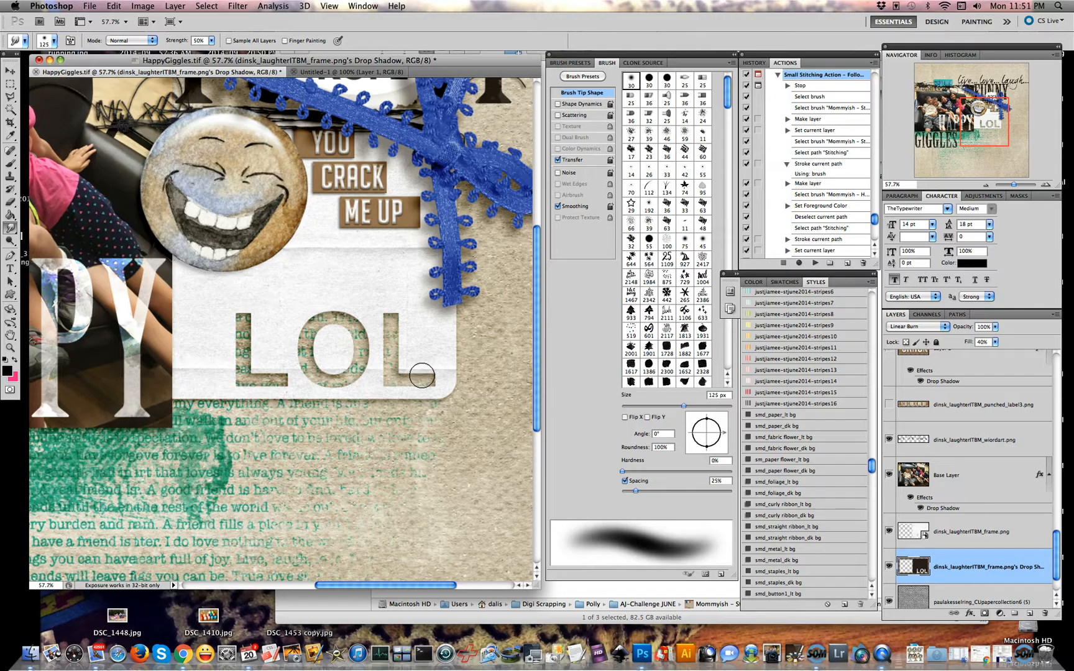
pyautogui.press(']')
pyautogui.click(417, 375)
pyautogui.moveTo(410, 372)
pyautogui.mouseDown()
pyautogui.moveTo(276, 359)
pyautogui.moveTo(235, 361)
pyautogui.moveTo(232, 377)
pyautogui.moveTo(272, 381)
pyautogui.moveTo(261, 382)
pyautogui.moveTo(247, 355)
pyautogui.moveTo(254, 329)
pyautogui.moveTo(250, 336)
pyautogui.moveTo(242, 327)
pyautogui.moveTo(271, 316)
pyautogui.mouseUp()
pyautogui.press('[')
pyautogui.click(270, 382)
# Step: Try out Smudge brush sizes between 150 and 500 px over the first L
pyautogui.press(']')
pyautogui.press(']')
pyautogui.press(']')
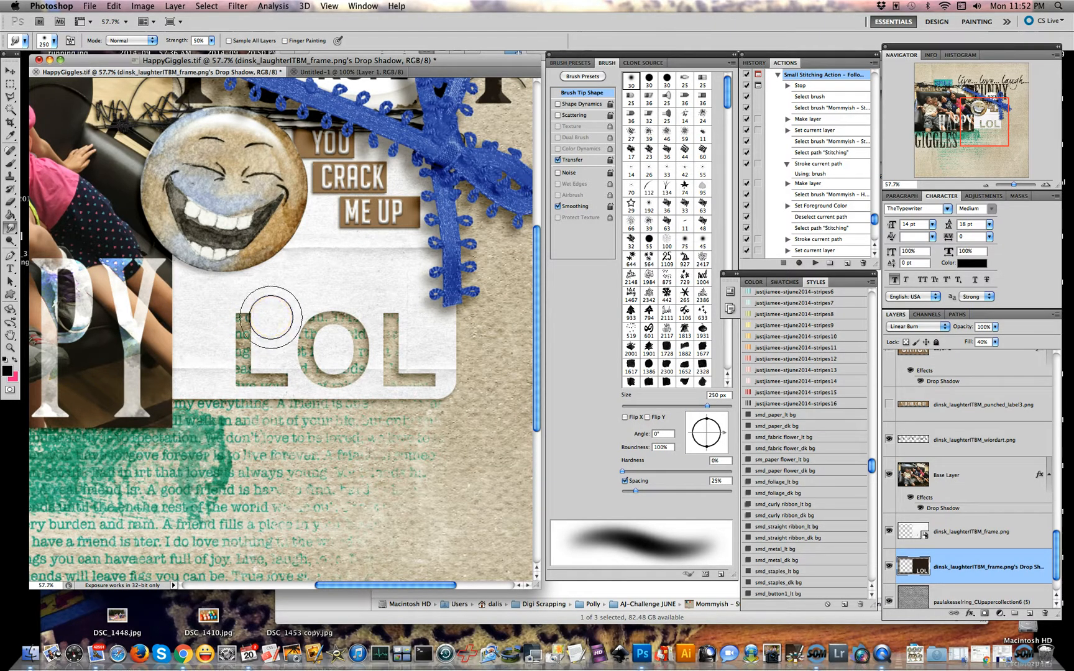
pyautogui.press(']')
pyautogui.press(']')
pyautogui.press(']')
pyautogui.press(']')
pyautogui.press('[')
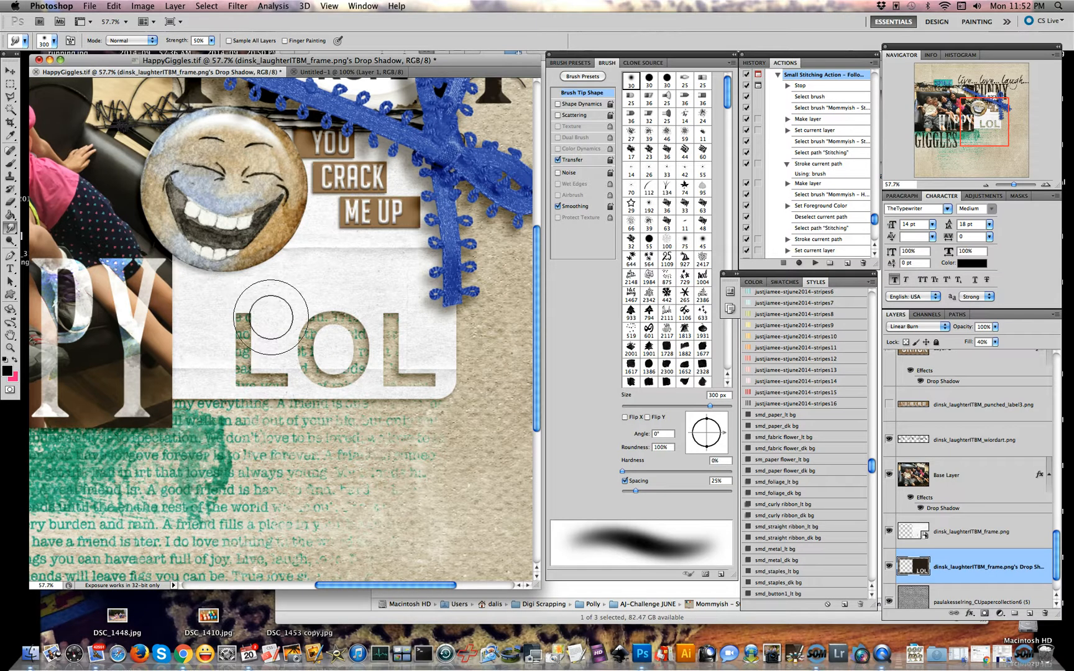
pyautogui.press('[')
pyautogui.press('[')
pyautogui.press('[')
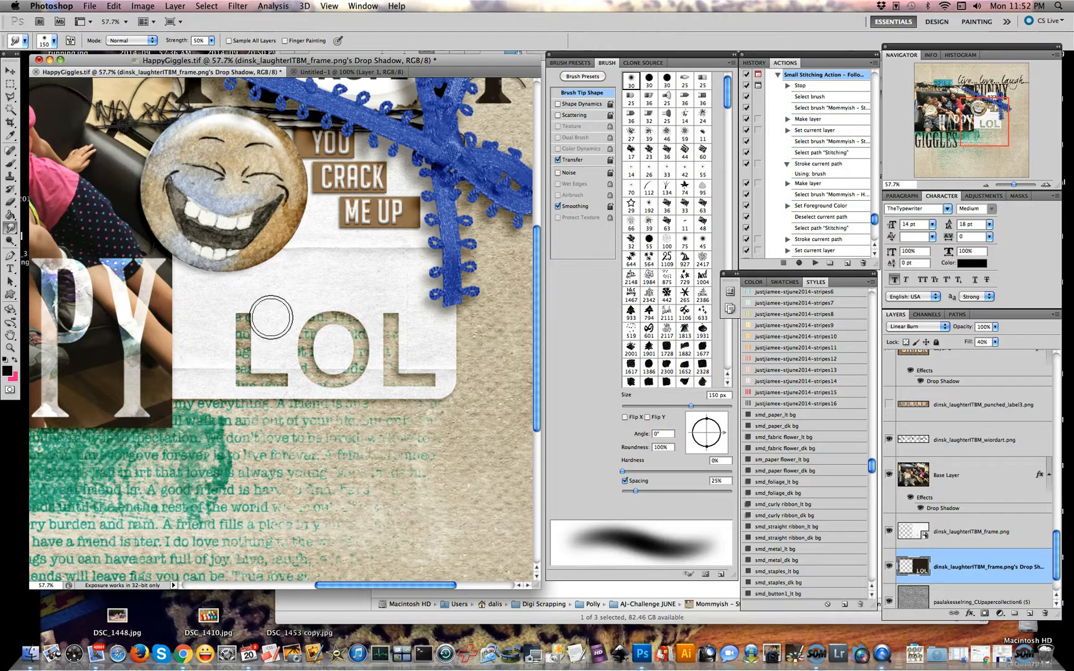
pyautogui.press(']')
pyautogui.press(']')
pyautogui.press(']')
pyautogui.press(']')
pyautogui.press(']')
pyautogui.press(']')
pyautogui.press(']')
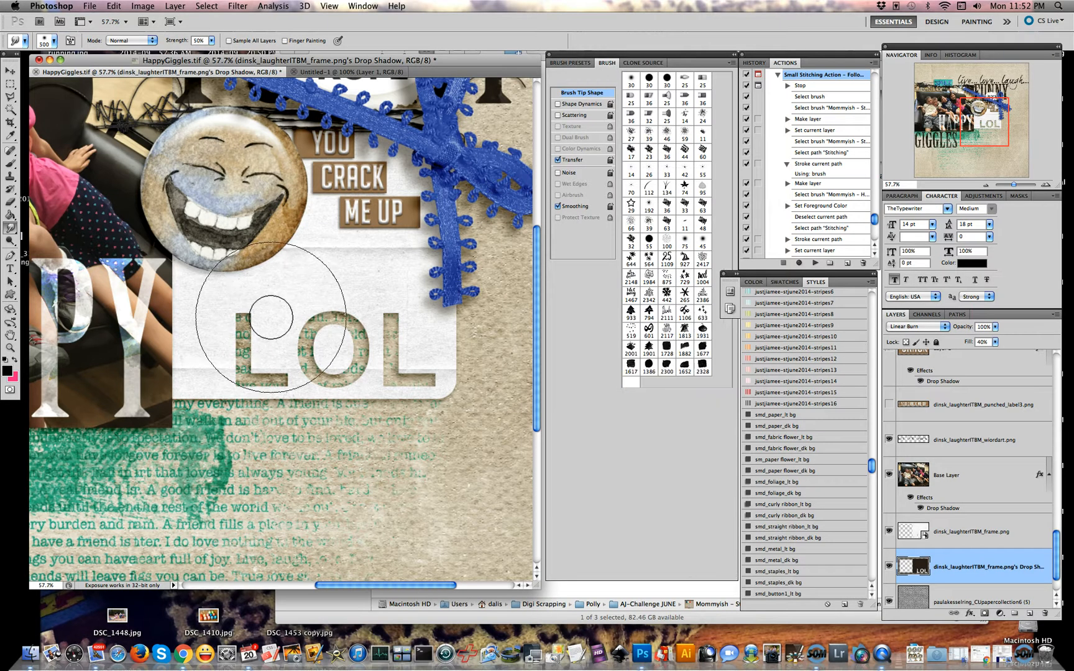
pyautogui.press('[')
pyautogui.press('[')
pyautogui.press('[')
pyautogui.press('[')
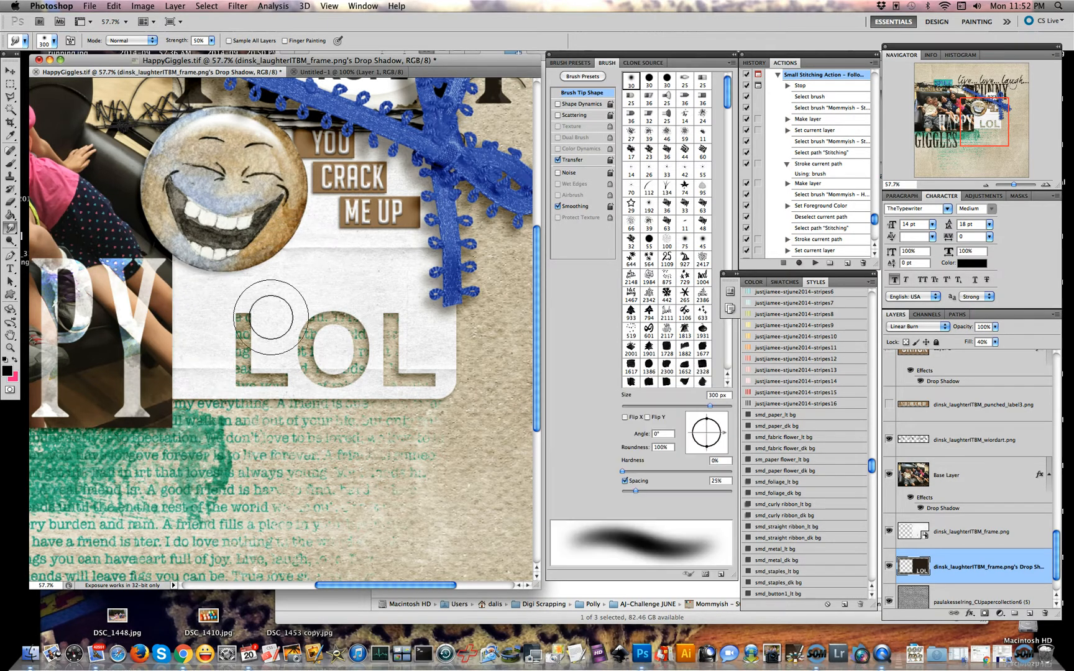
# Step: Smudge the drop shadow along the frame's lower edge and around its rounded lower corner with a 200 px brush
pyautogui.press('[')
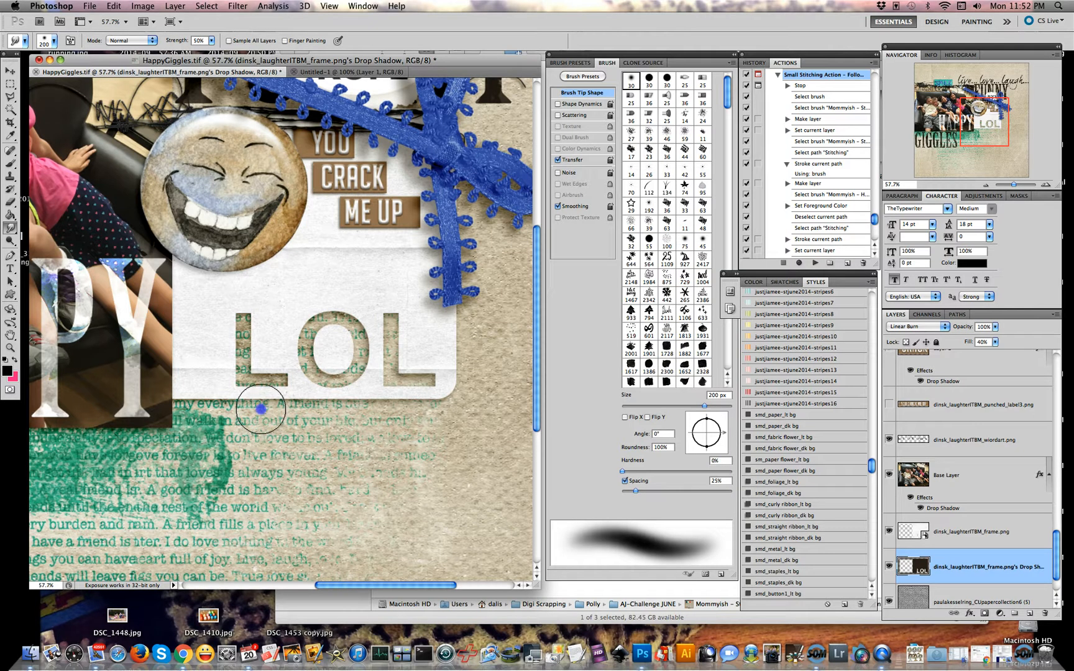
pyautogui.click(179, 401)
pyautogui.click(195, 403)
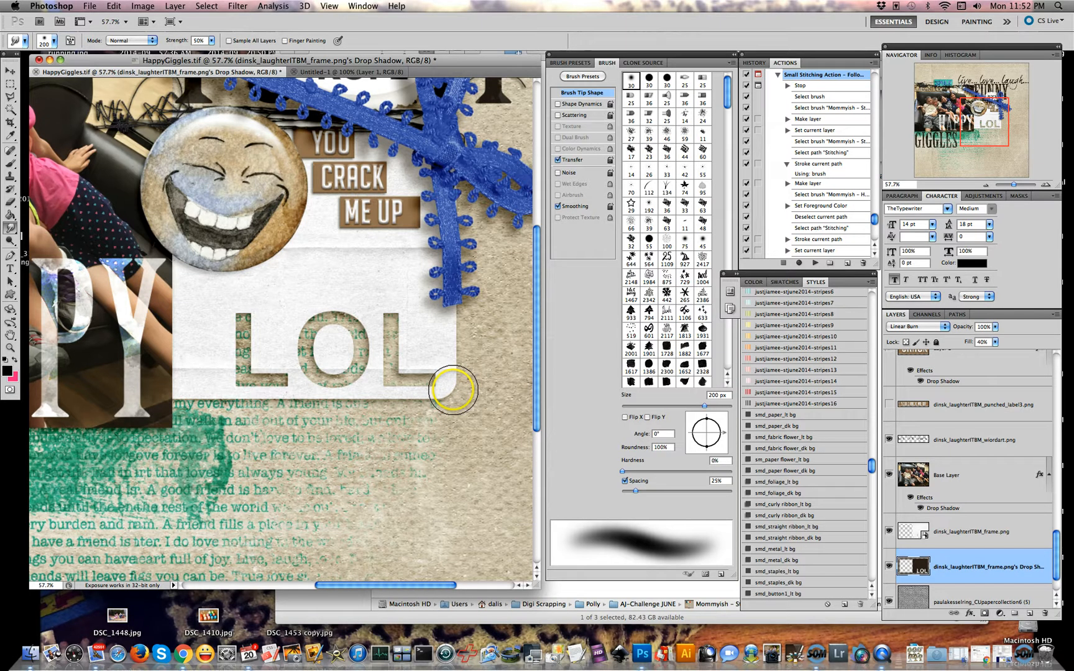
pyautogui.moveTo(453, 389); pyautogui.dragTo(379, 402)
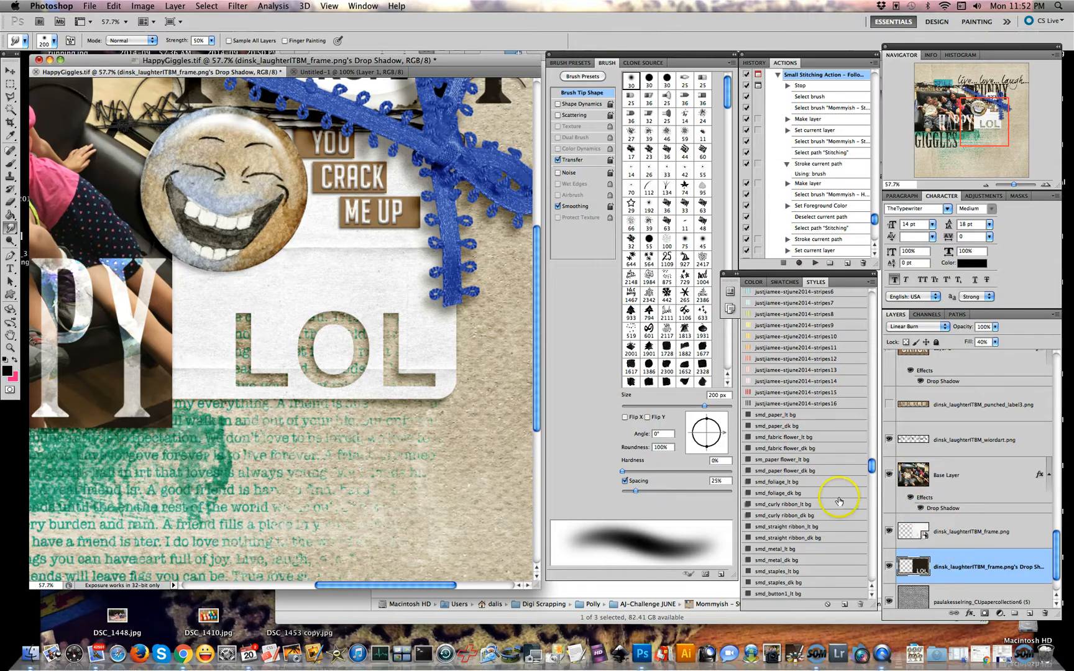
# Step: Add a layer mask to the dinsk_laughterITBM_frame.png layer and choose a round brush with 100% hardness
pyautogui.click(957, 525)
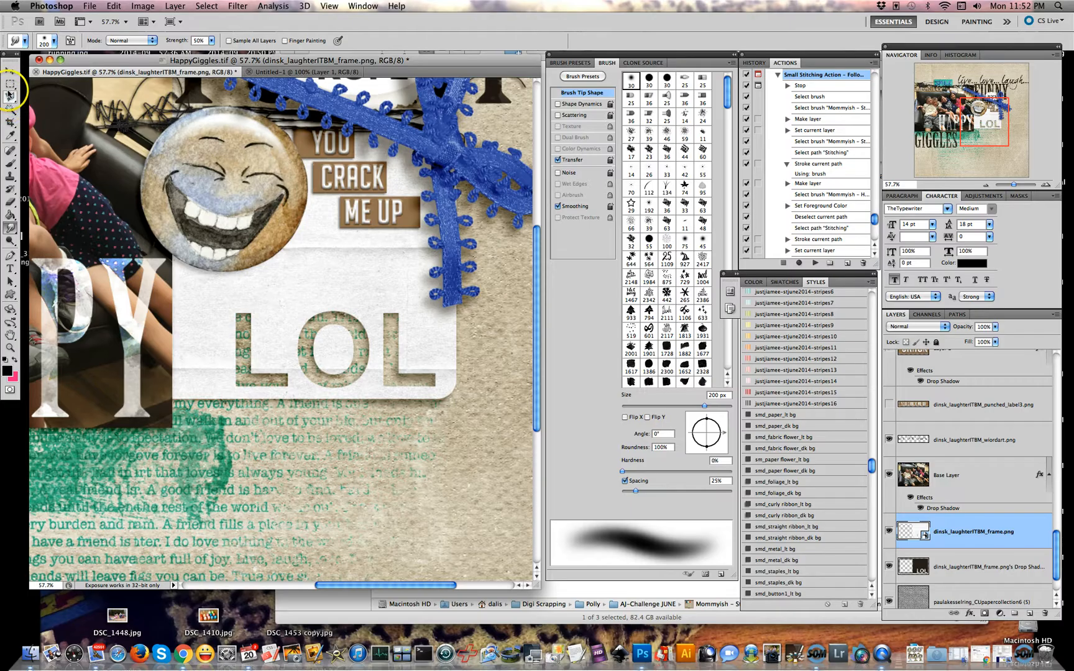
pyautogui.click(984, 613)
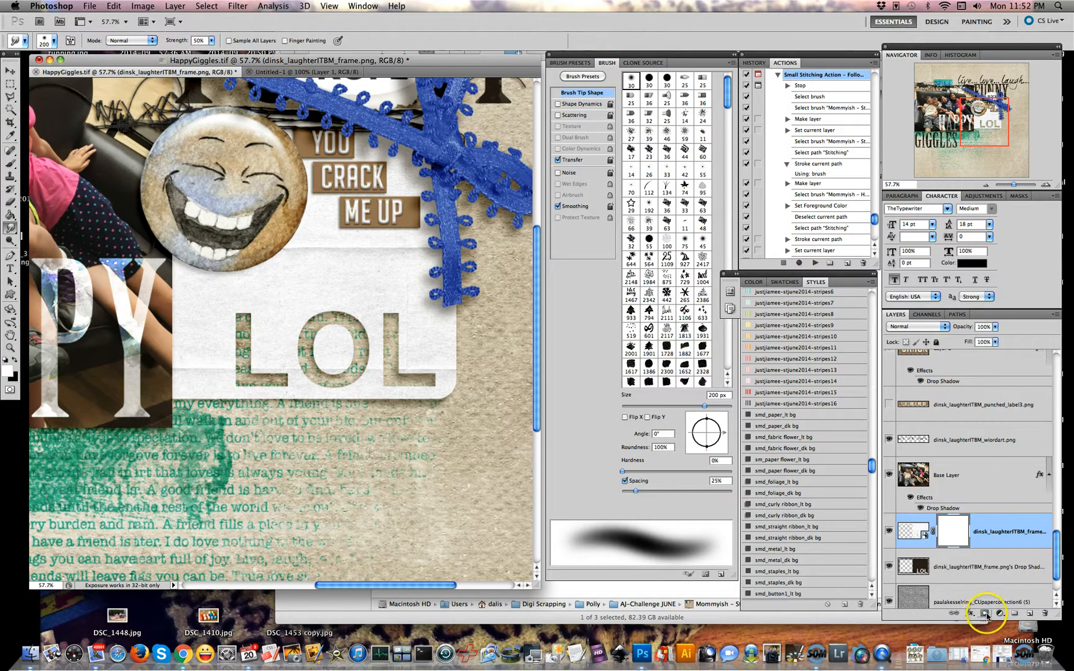
pyautogui.click(10, 163)
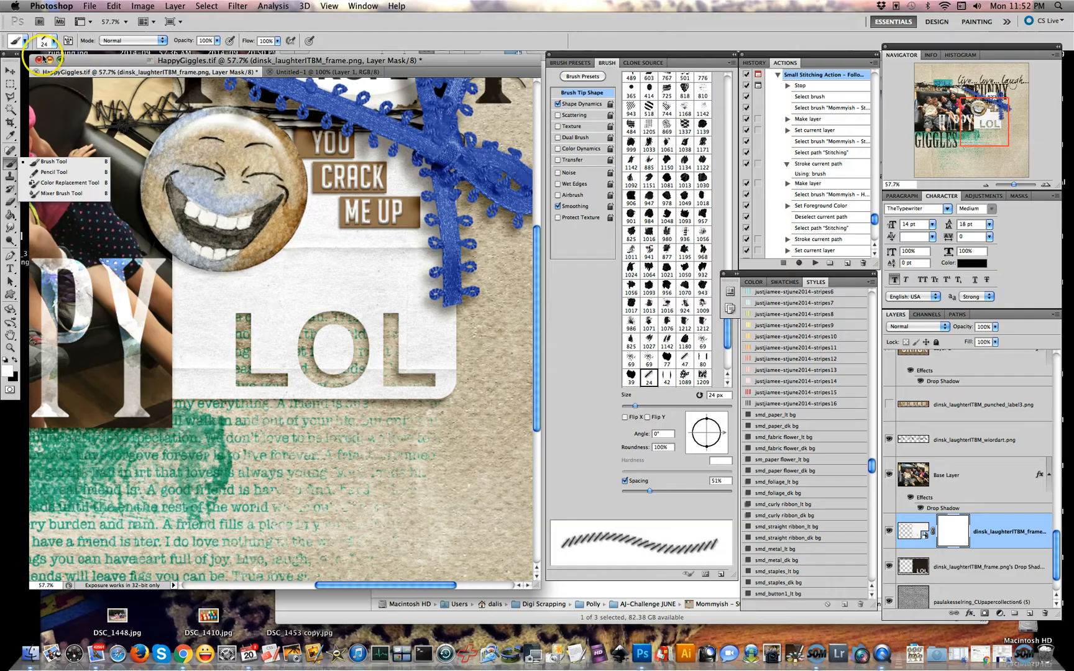
pyautogui.click(54, 40)
pyautogui.click(112, 132)
pyautogui.moveTo(125, 156); pyautogui.dragTo(127, 103)
pyautogui.click(110, 116)
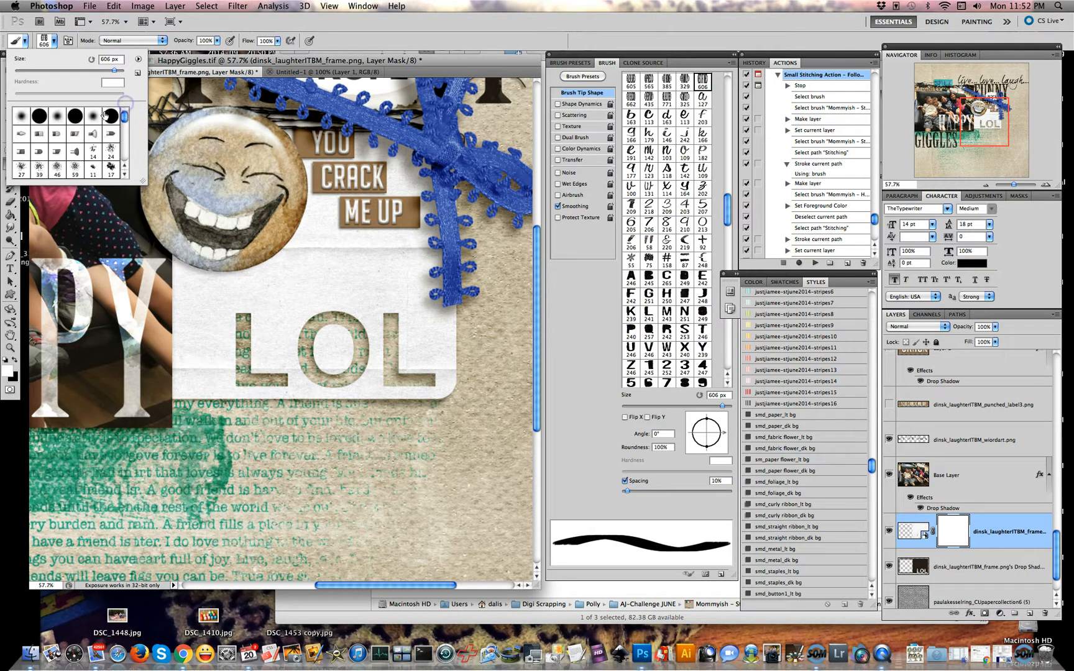
pyautogui.click(110, 116)
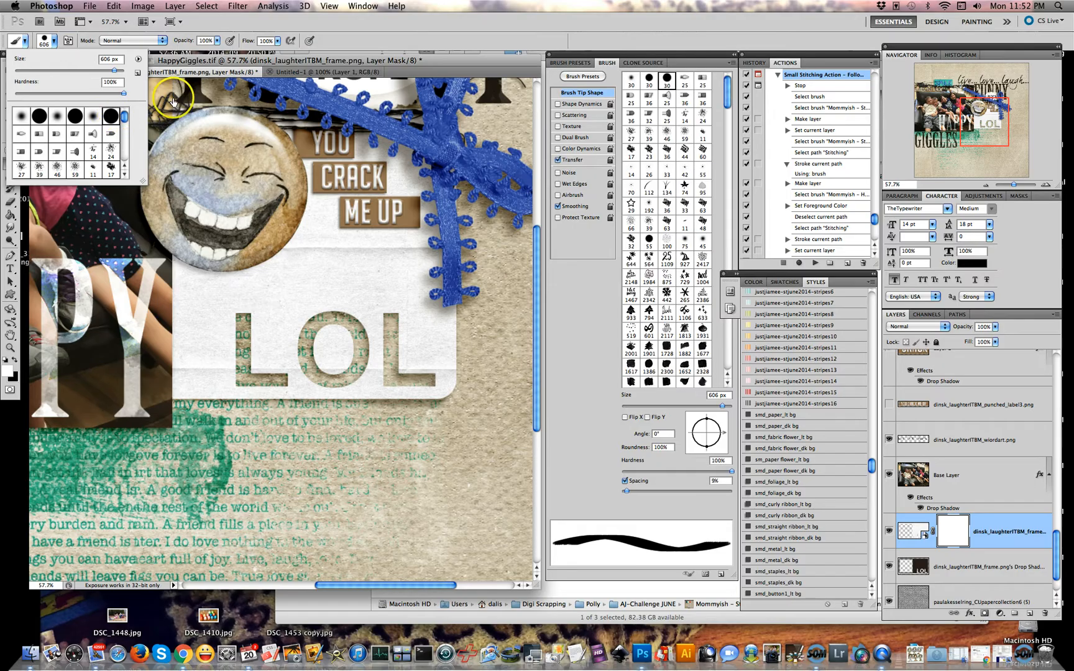
pyautogui.click(413, 32)
# Step: Paint black on the frame's layer mask with an 80 px brush to hide the paper inside the O
pyautogui.press('[')
pyautogui.press('[')
pyautogui.press('[')
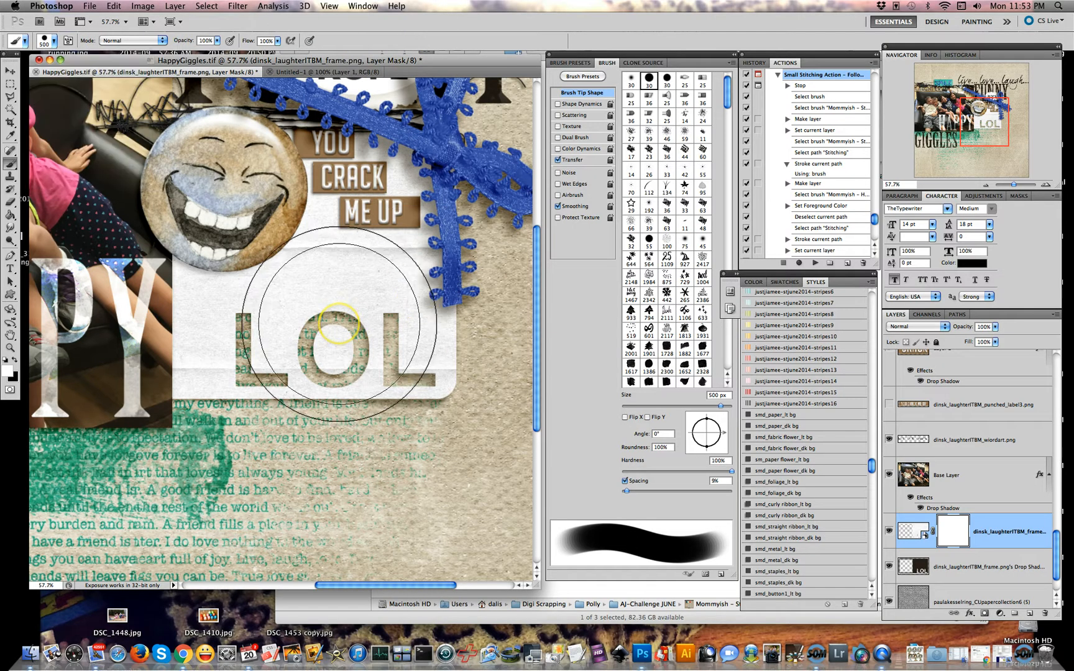
pyautogui.press('[')
pyautogui.press('[')
pyautogui.press('[')
pyautogui.press('[')
pyautogui.press('[')
pyautogui.press('[')
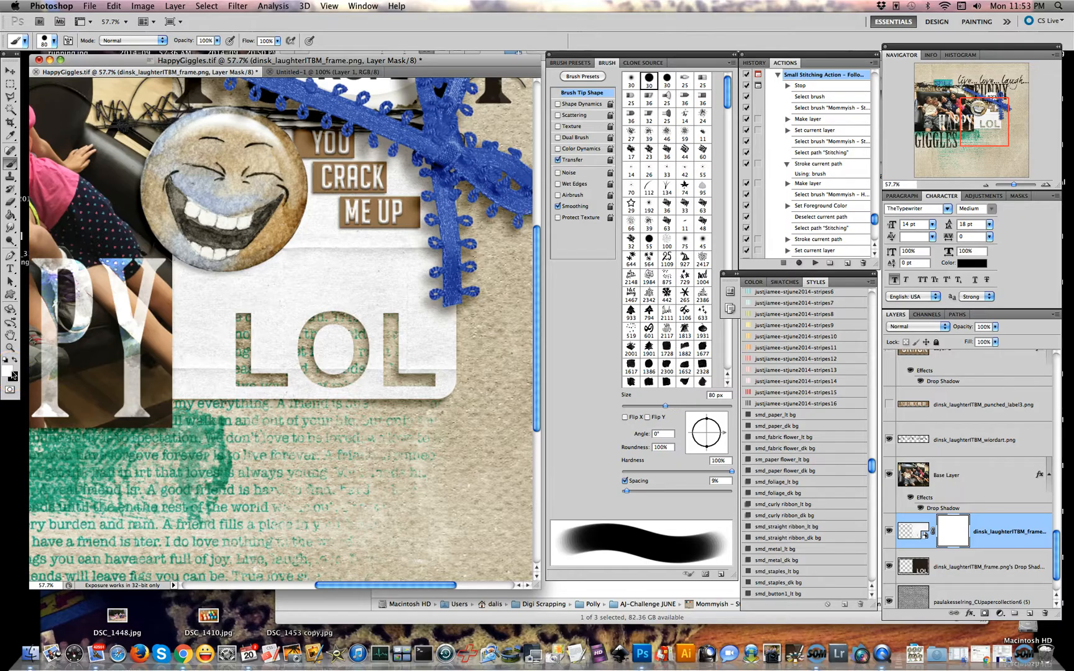
pyautogui.moveTo(336, 330)
pyautogui.mouseDown()
pyautogui.moveTo(342, 336)
pyautogui.moveTo(323, 344)
pyautogui.moveTo(329, 364)
pyautogui.moveTo(343, 350)
pyautogui.mouseUp()
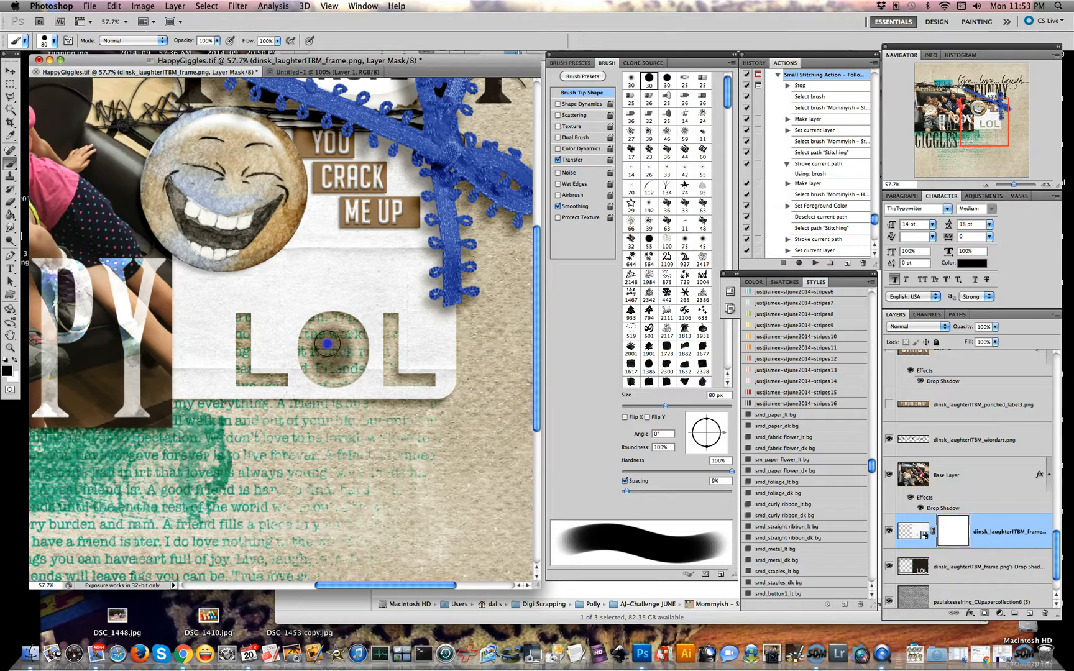
# Step: Load the frame's layer mask as a selection and use it to mask the frame's drop shadow layer
pyautogui.click(1006, 567)
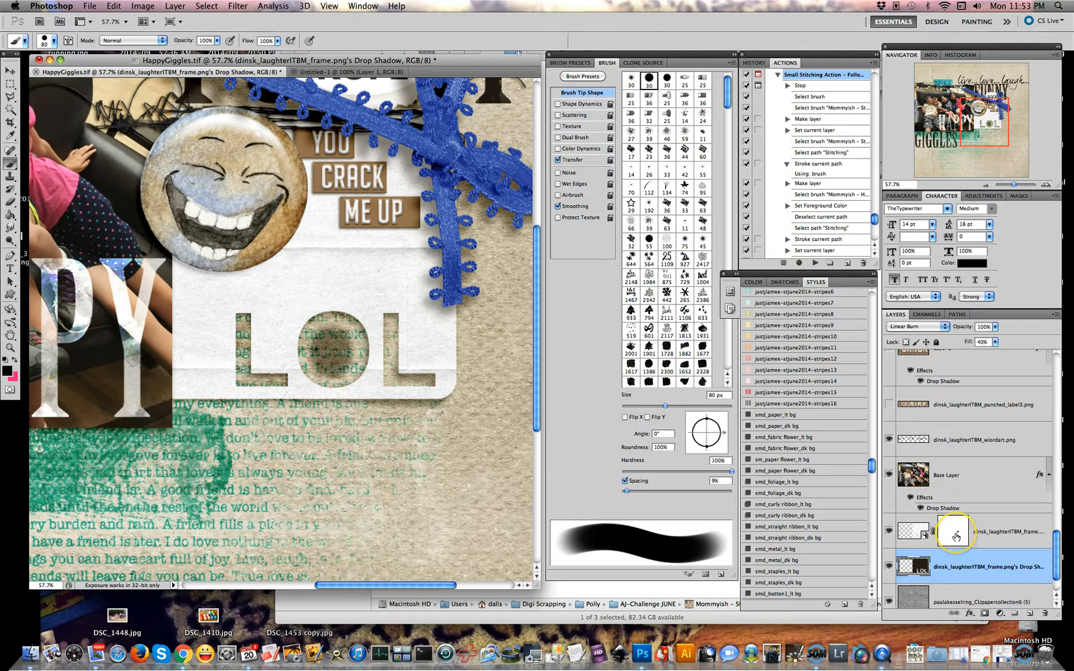
pyautogui.keyDown('super'); pyautogui.click(956, 535); pyautogui.keyUp('super')
pyautogui.rightClick(955, 572)
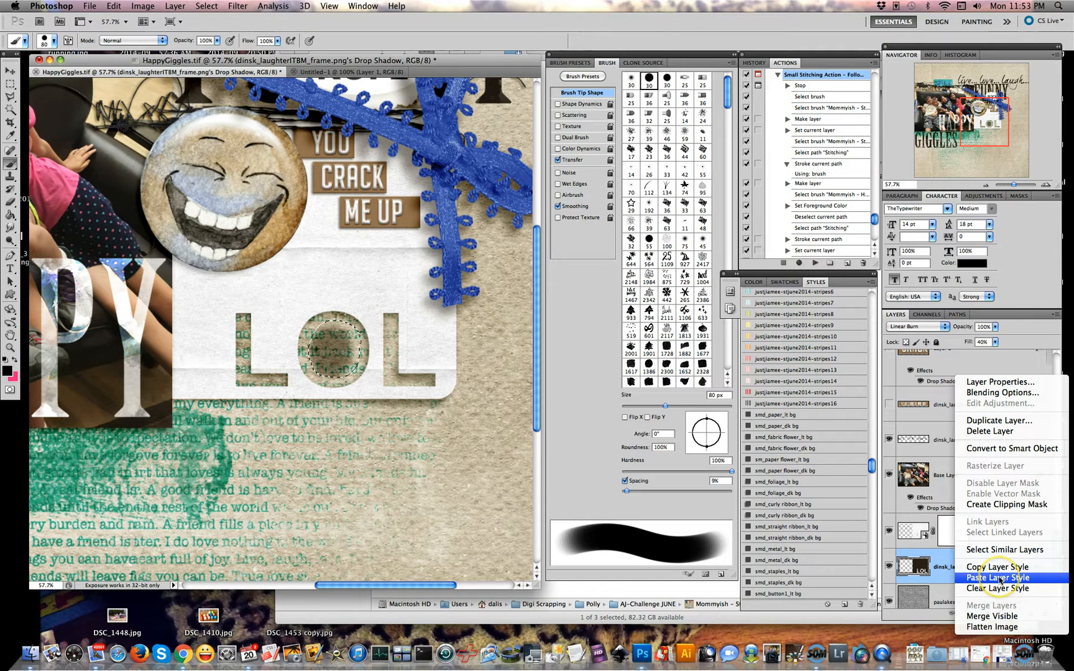
pyautogui.click(945, 501)
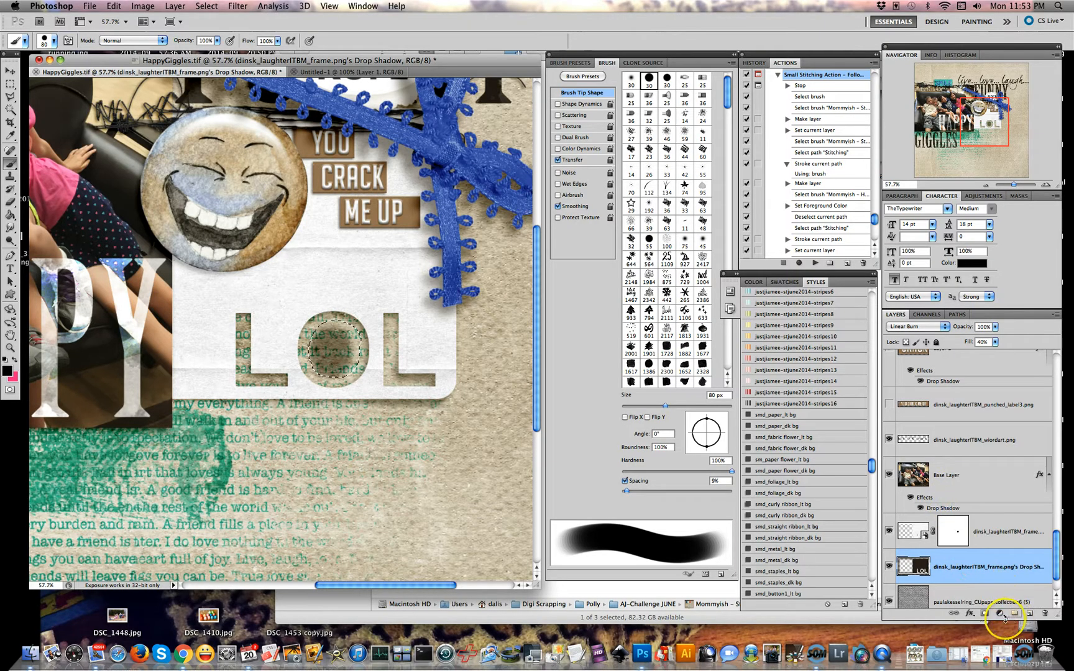
pyautogui.click(984, 613)
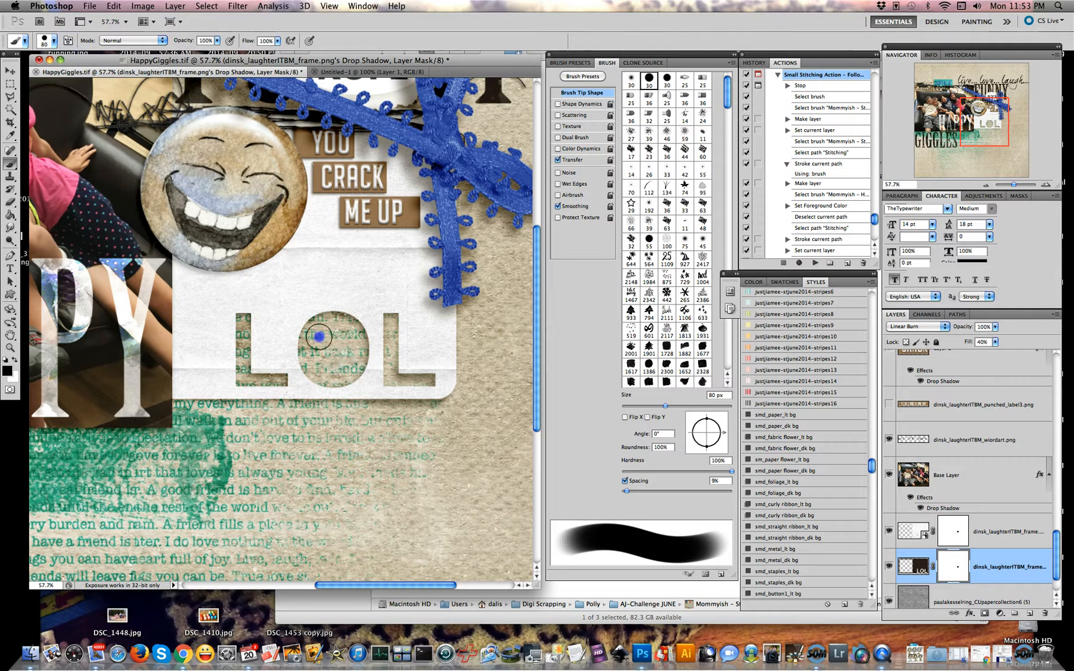
# Step: Compare the whole layout with the frame's layer mask disabled and enabled, leaving the mask enabled
pyautogui.scroll(-3, 391, 426)
pyautogui.scroll(-2, 390, 423)
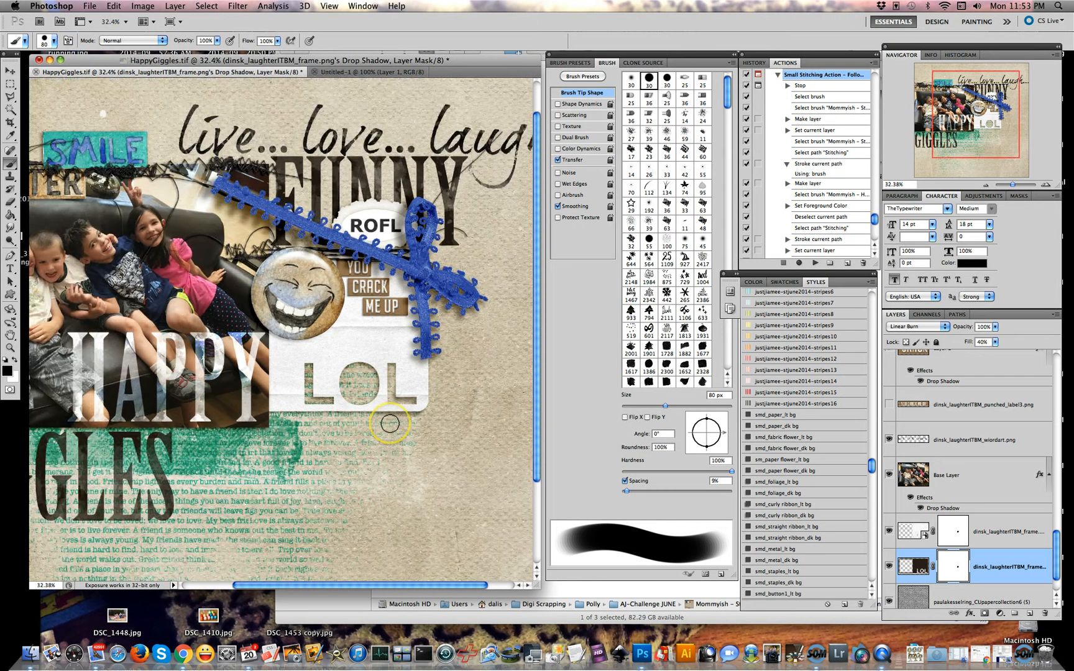
pyautogui.scroll(-1, 390, 423)
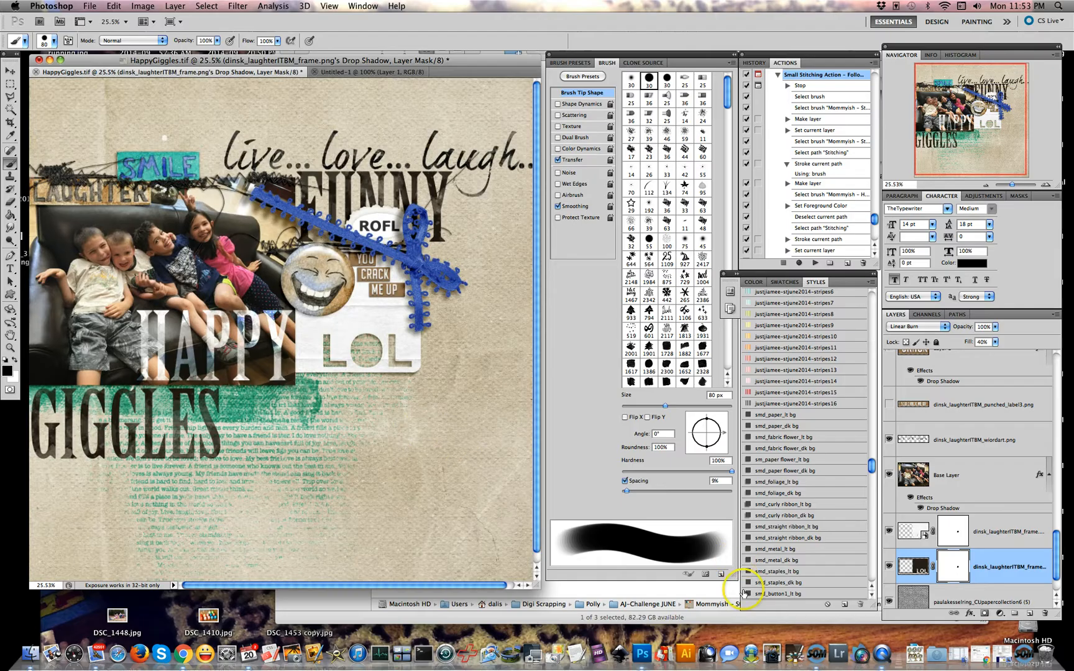
pyautogui.rightClick(957, 528)
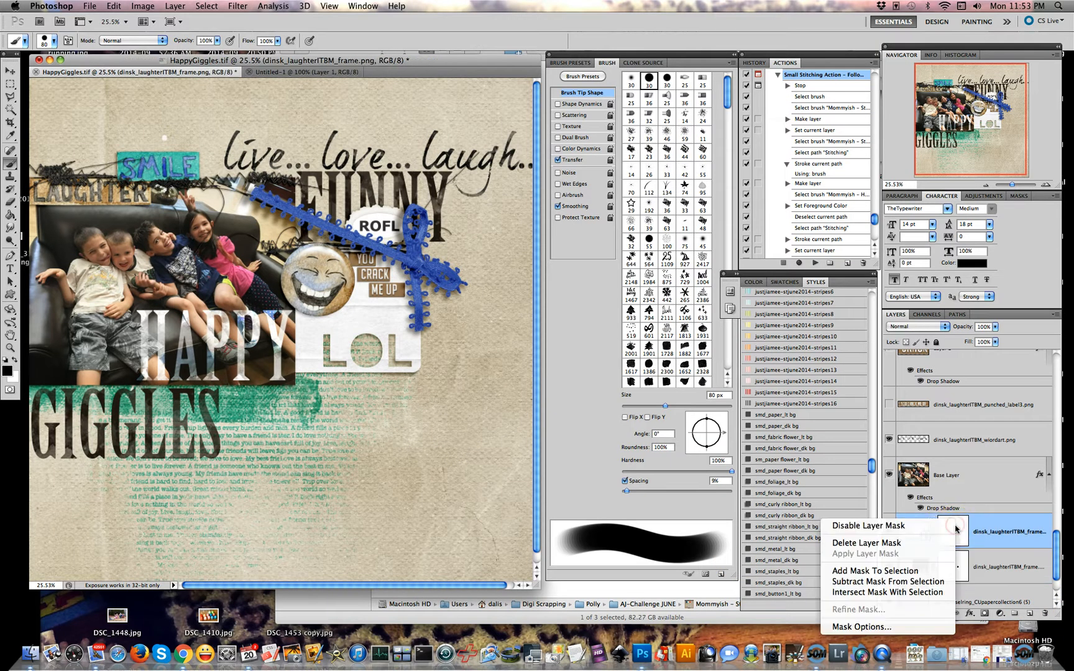
pyautogui.click(925, 527)
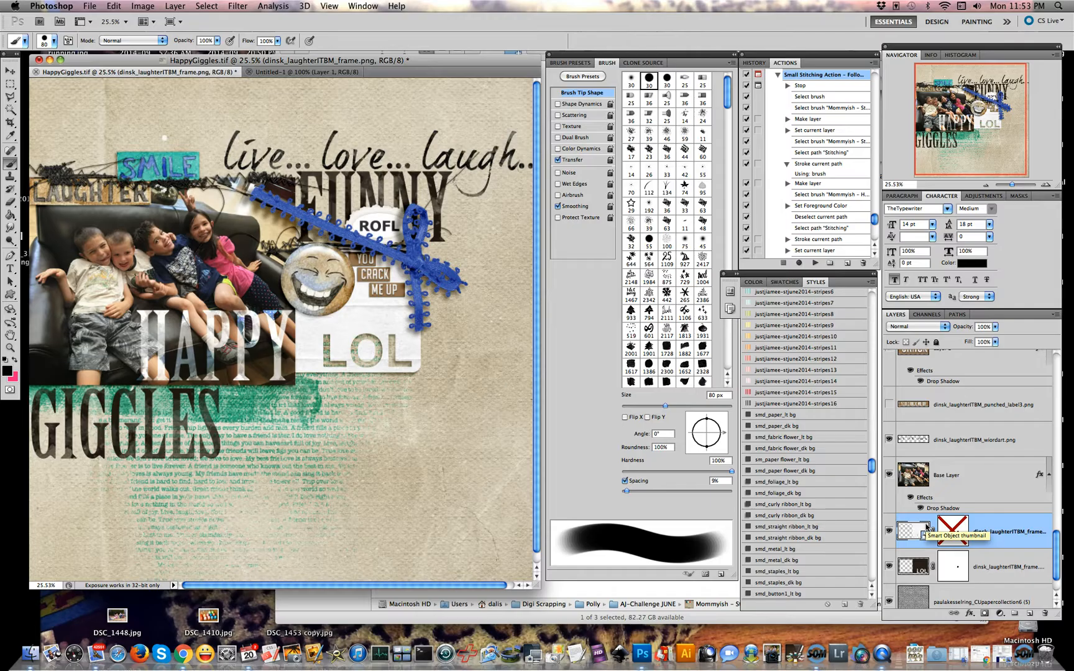
pyautogui.rightClick(937, 531)
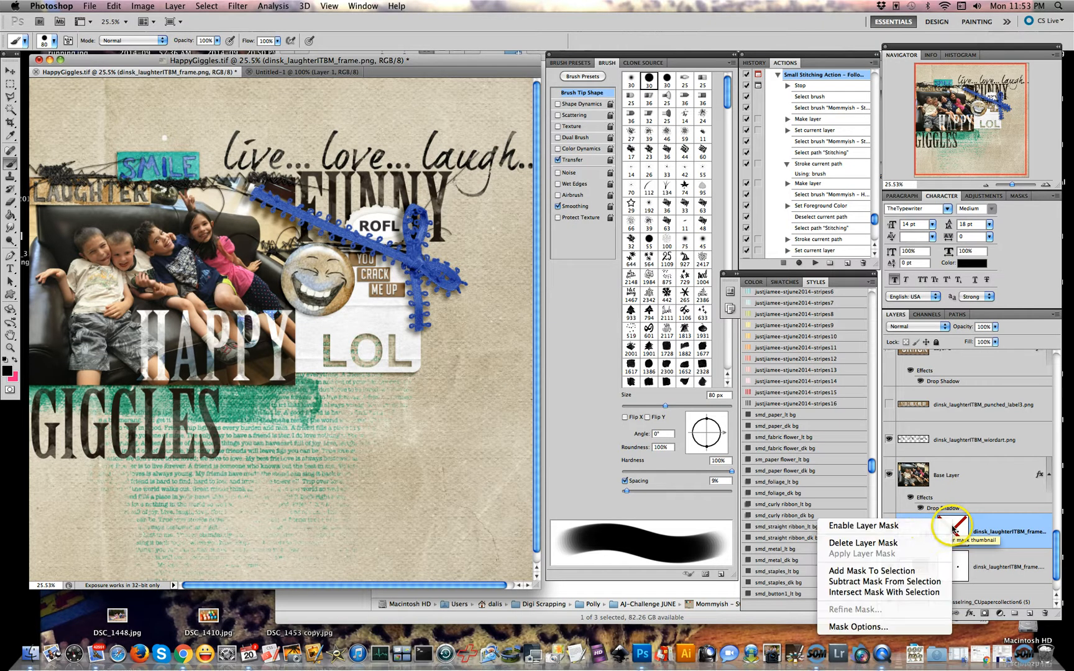
pyautogui.click(929, 527)
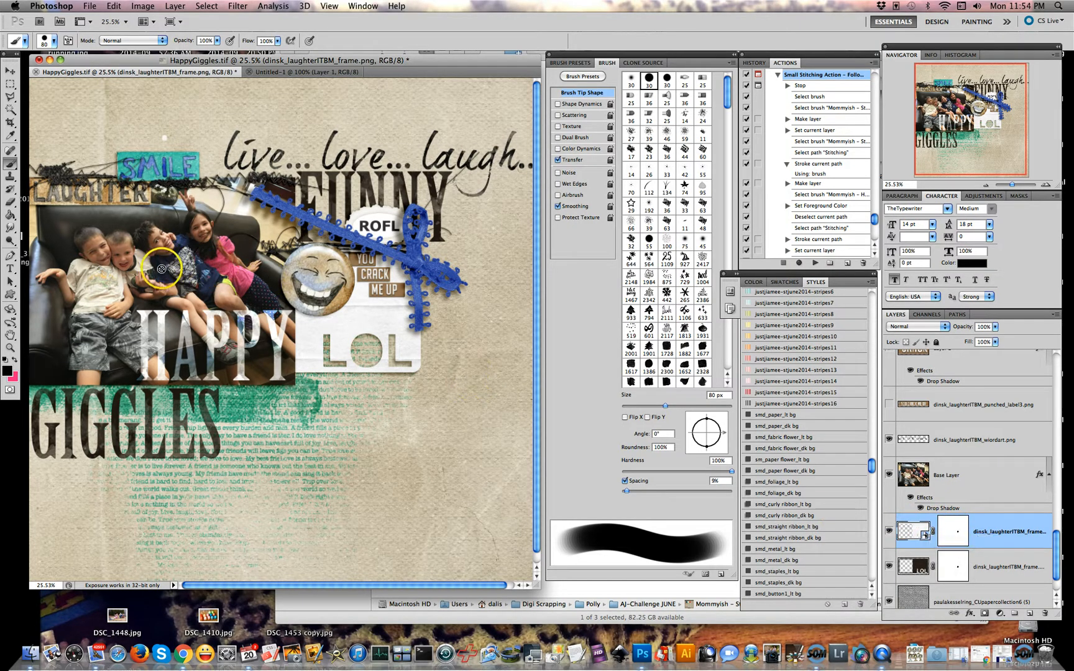
# Step: Fit the whole layout in view and select the photo's Base Layer with the Move tool
pyautogui.press('super+0')
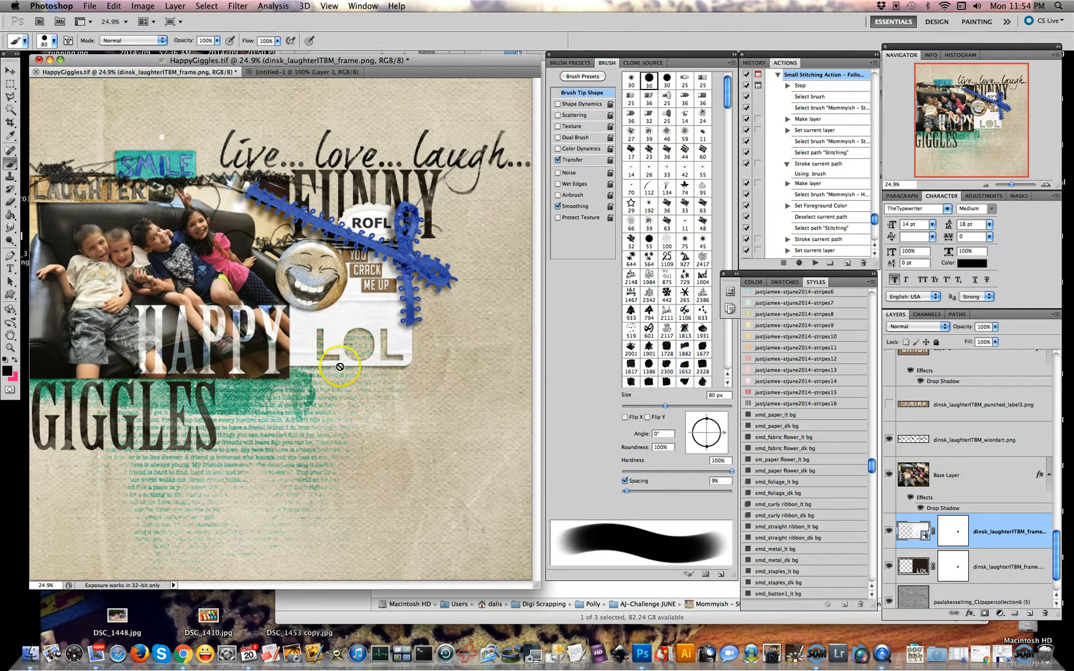
pyautogui.click(10, 70)
pyautogui.click(120, 228)
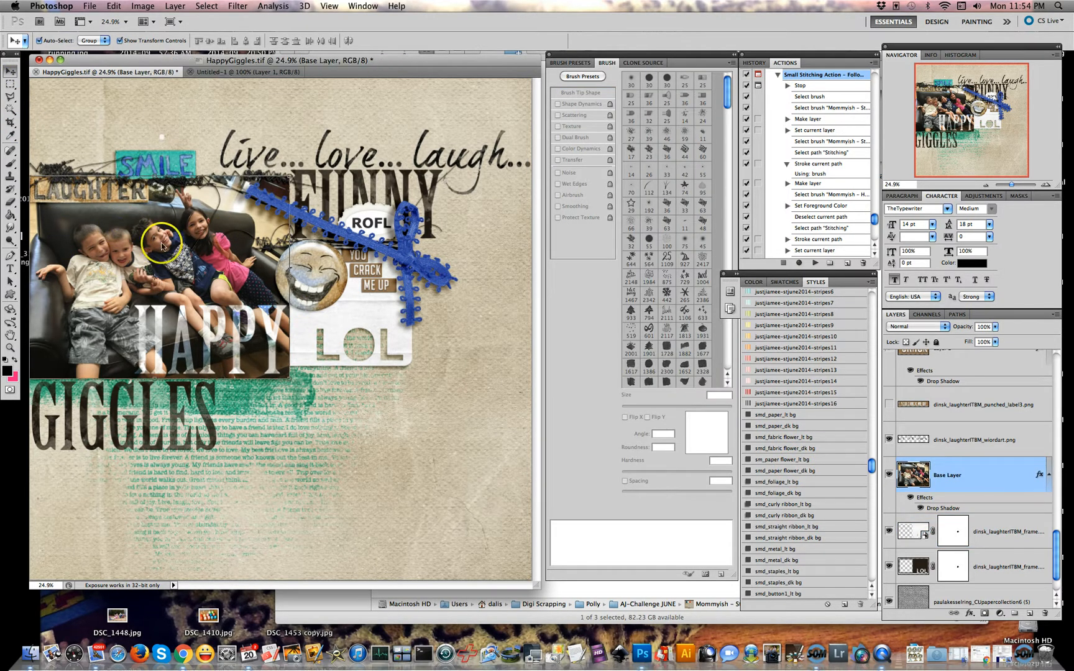
# Step: Switch to Finder, preview mommyish_cu_stylin186.jpg, and open the parent folder AJ-Challenge JUNE
pyautogui.click(584, 586)
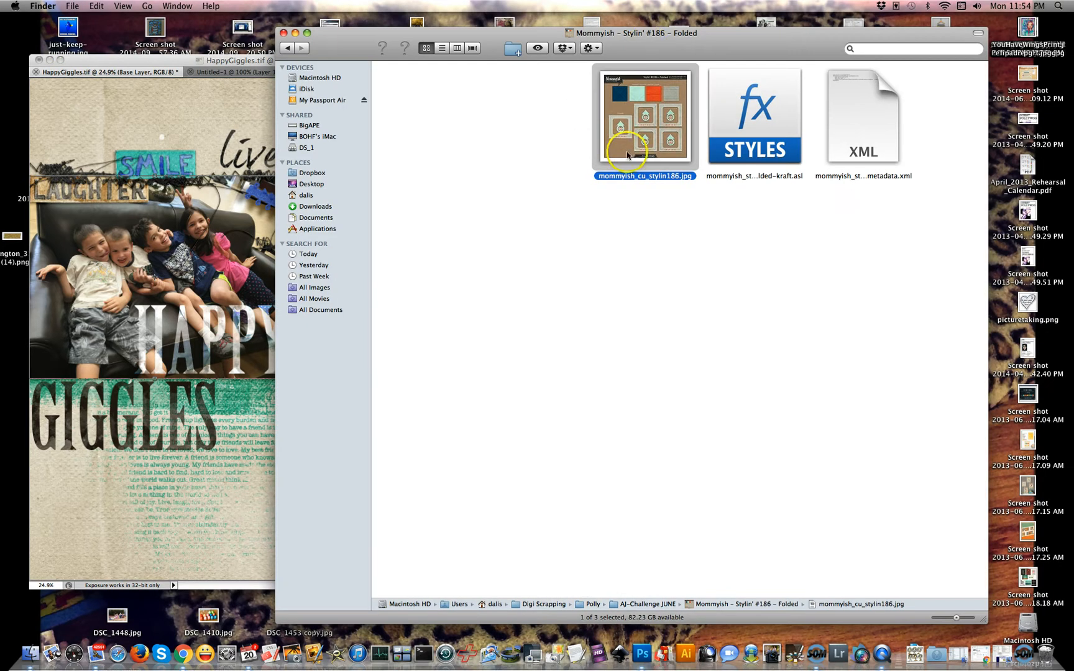
pyautogui.press('space')
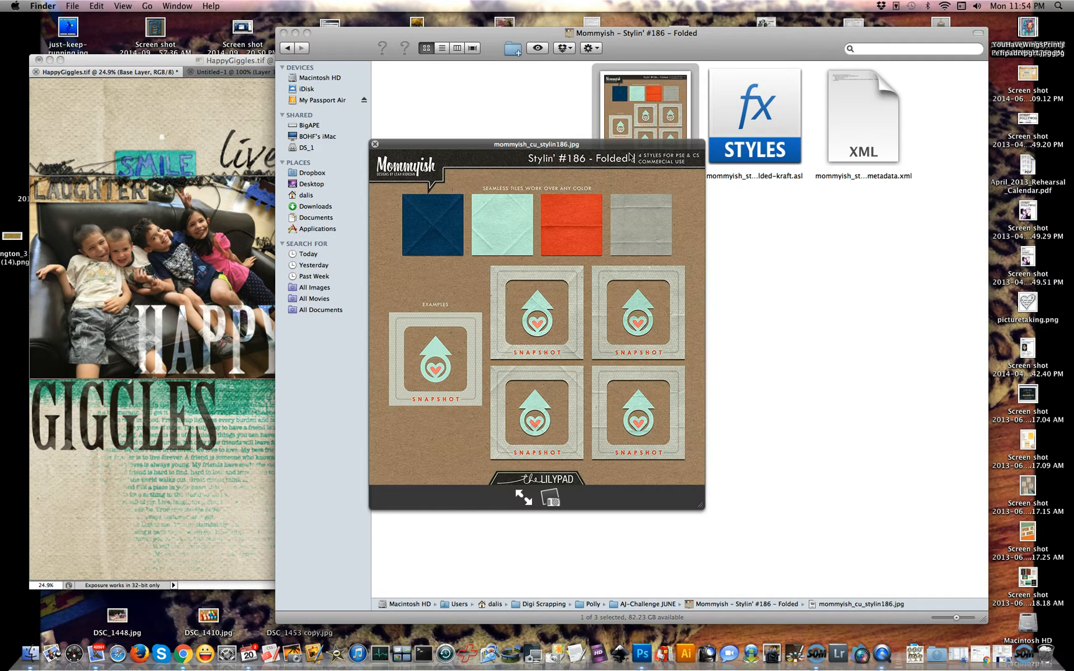
pyautogui.press('space')
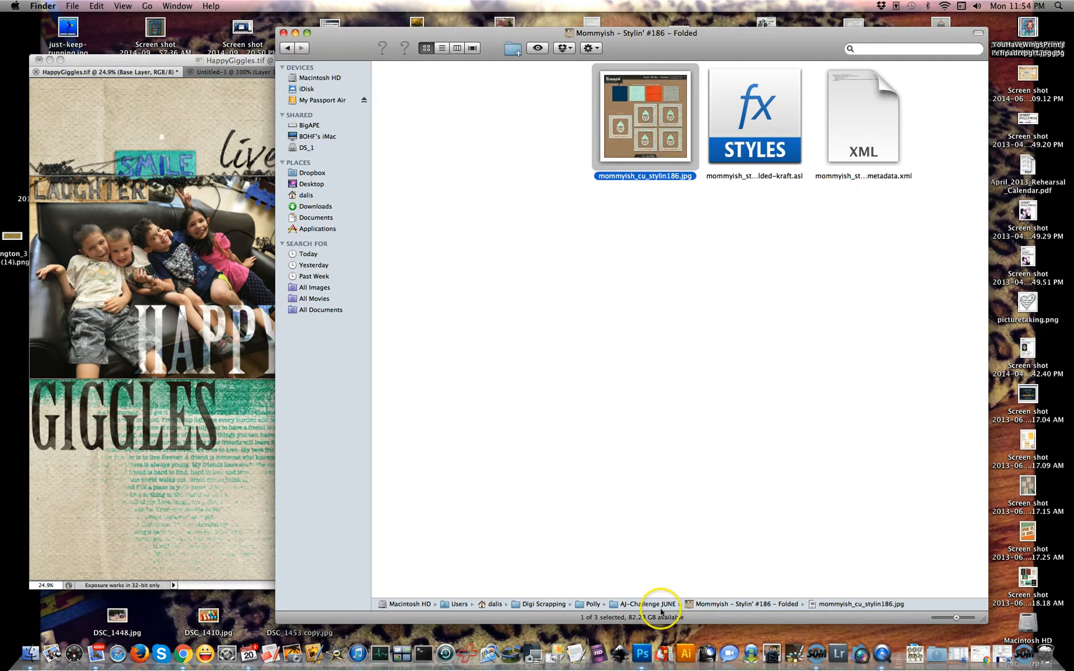
pyautogui.doubleClick(660, 605)
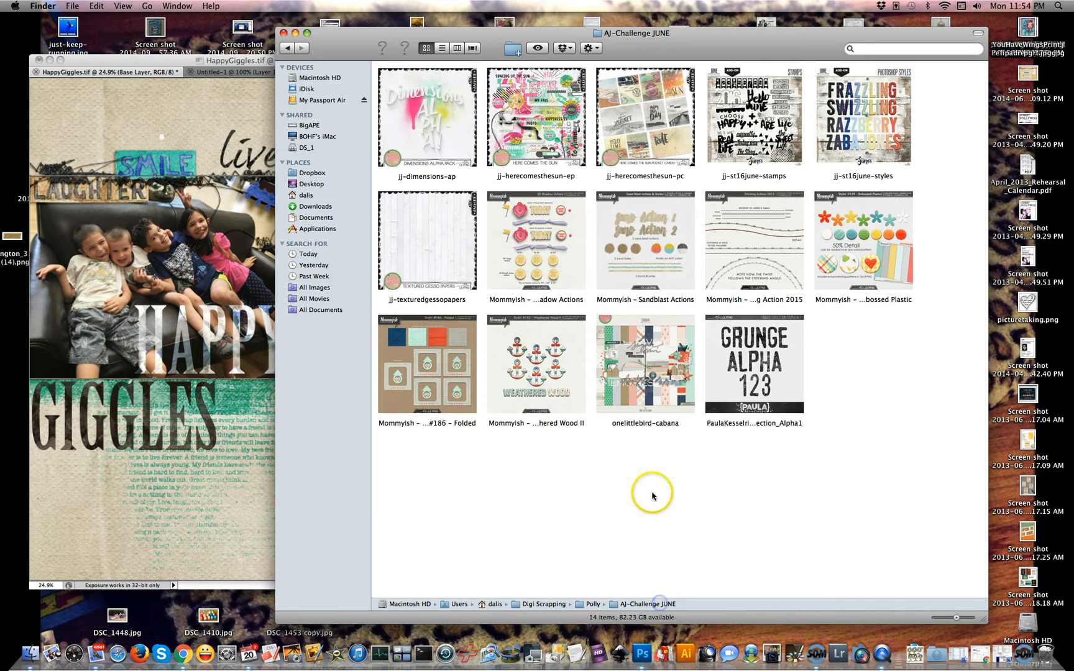
# Step: Open the Mommyish - Stitching Action 2015 folder, preview folder.jpg, and check the files in its CS-CC subfolder
pyautogui.click(763, 257)
pyautogui.doubleClick(763, 257)
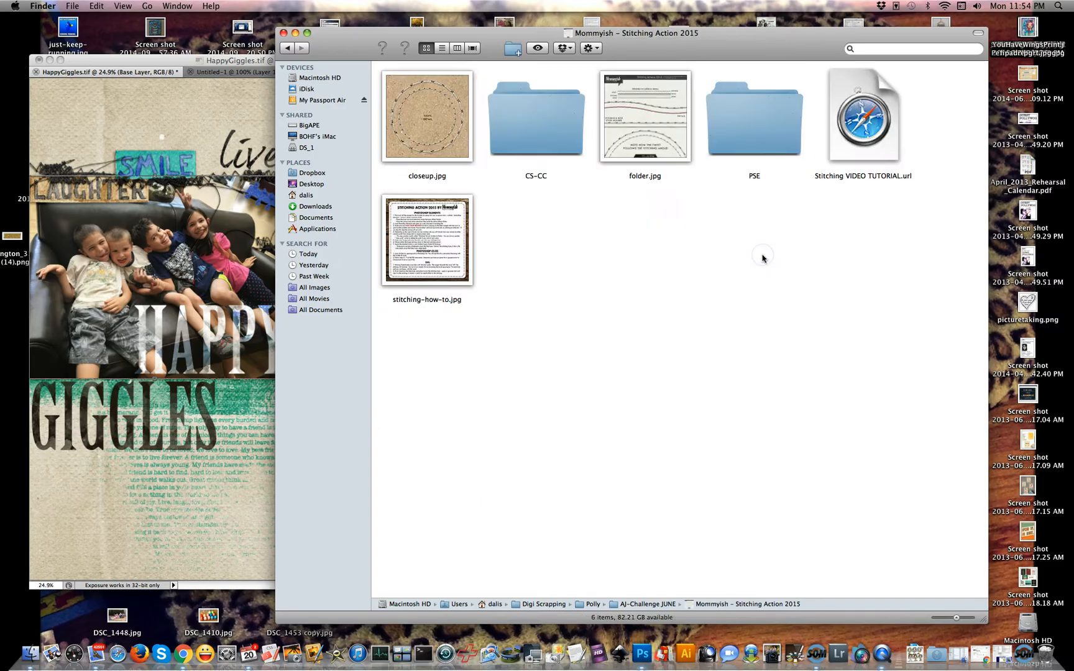
pyautogui.click(651, 117)
pyautogui.press('space')
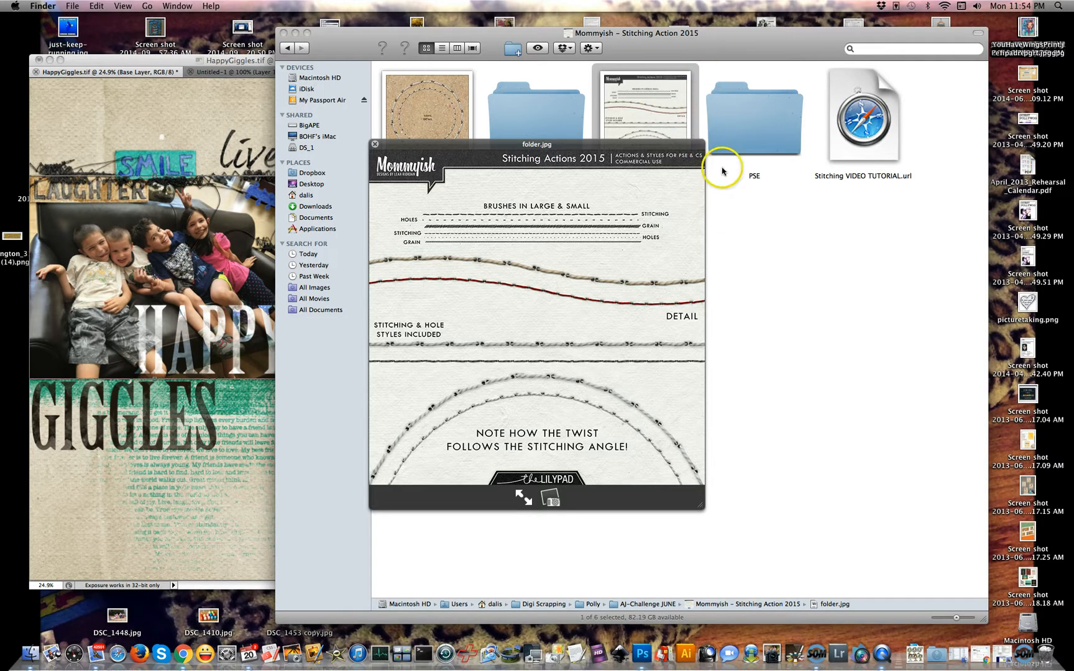
pyautogui.press('space')
pyautogui.click(535, 142)
pyautogui.doubleClick(535, 142)
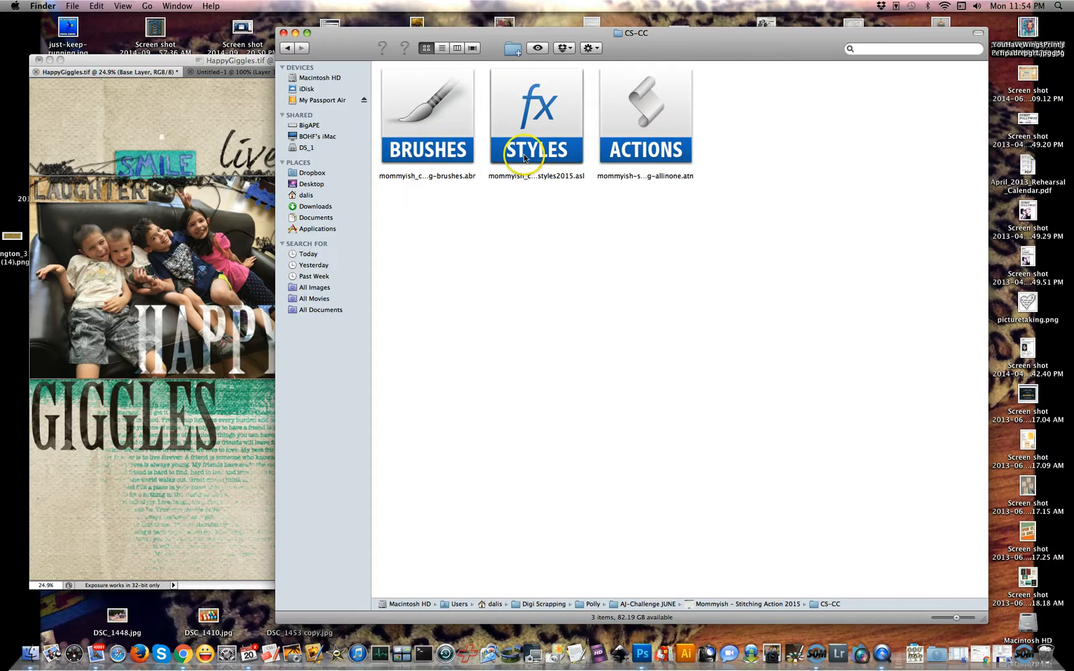
pyautogui.click(285, 49)
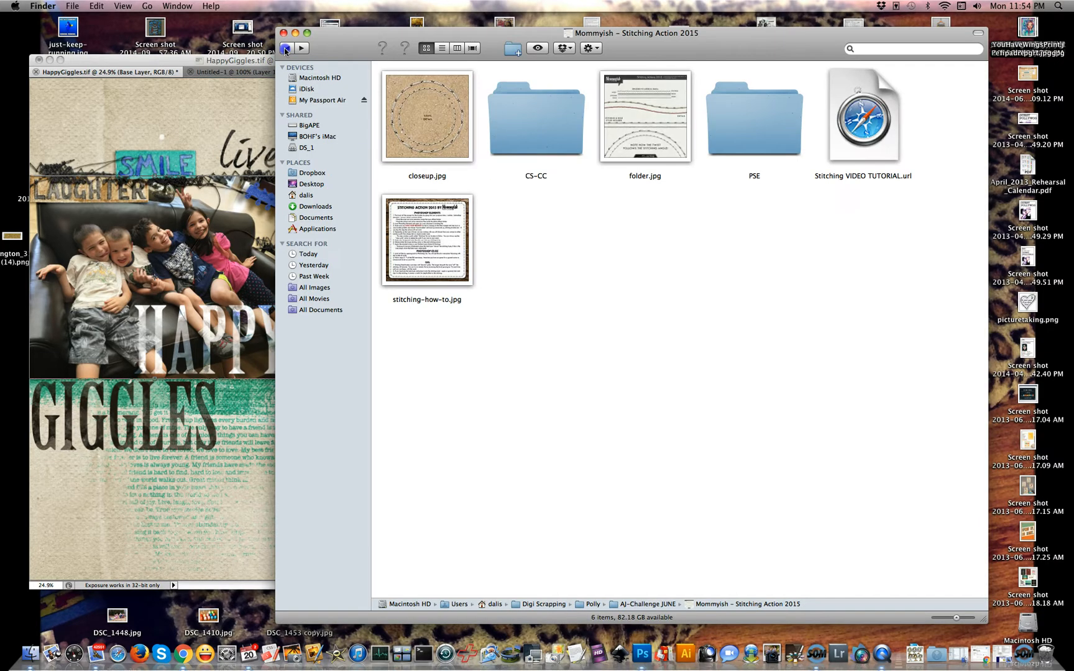
# Step: Switch back to Photoshop and collapse the Small Stitching Action's list of recorded commands
pyautogui.click(211, 90)
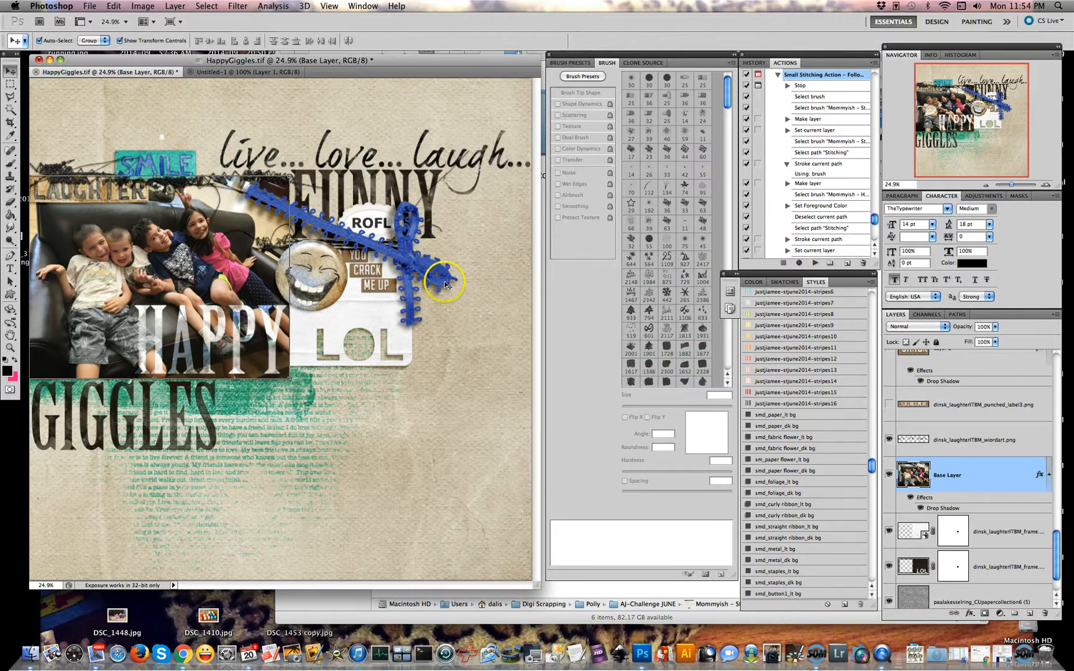
pyautogui.scroll(3, 801, 147)
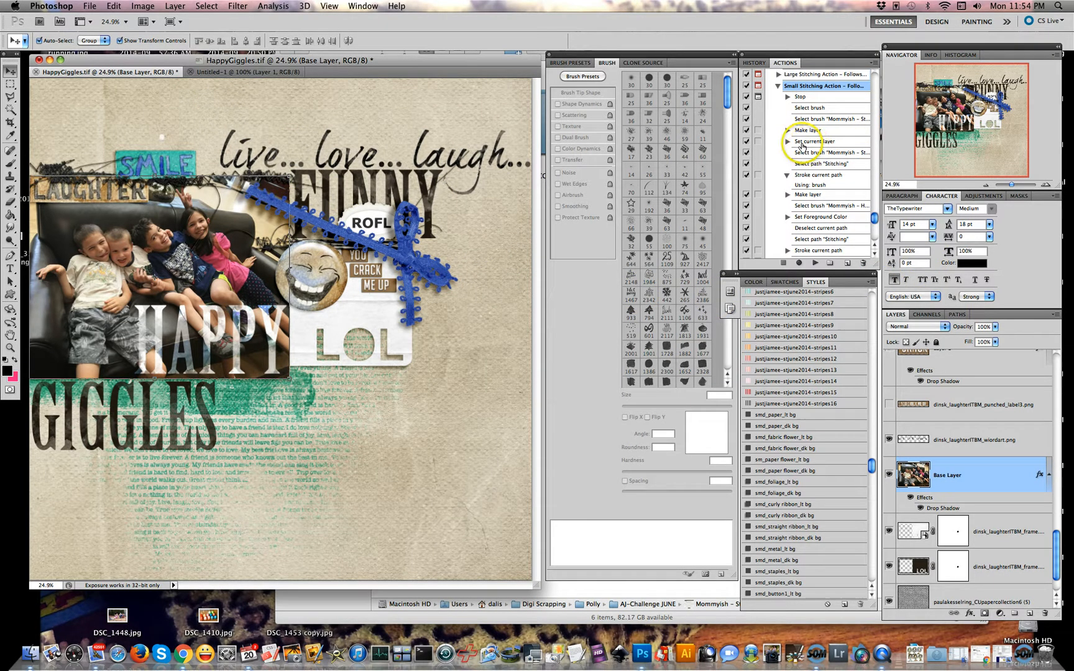
pyautogui.click(777, 108)
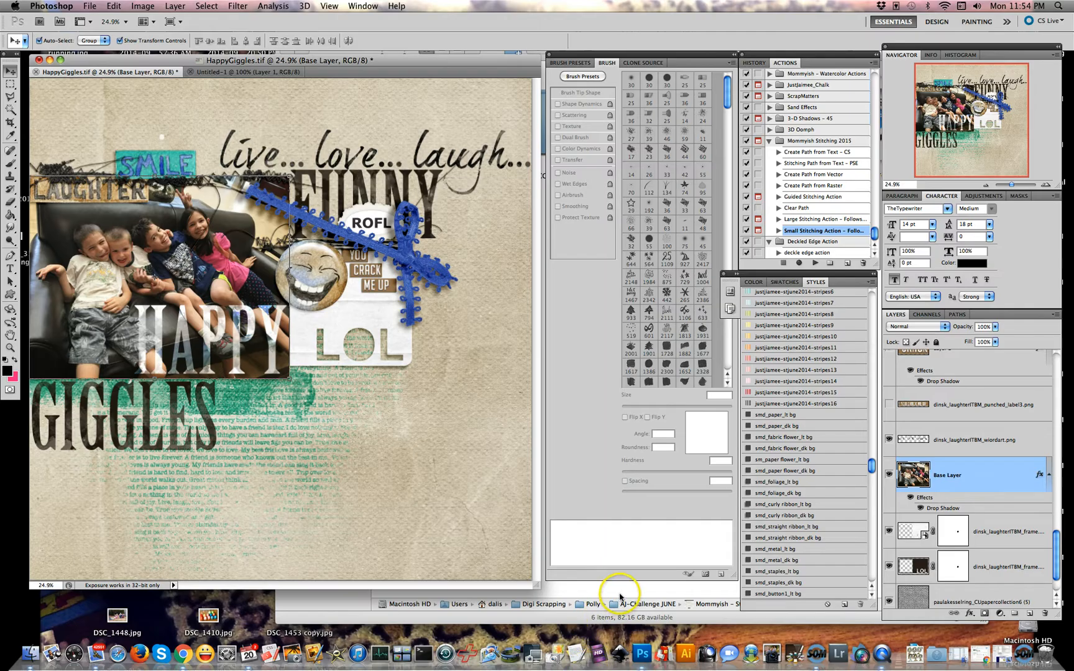
# Step: Read the instructions in stitching-how-to.jpg in Finder, and return to the layout in Photoshop
pyautogui.click(617, 598)
pyautogui.click(458, 230)
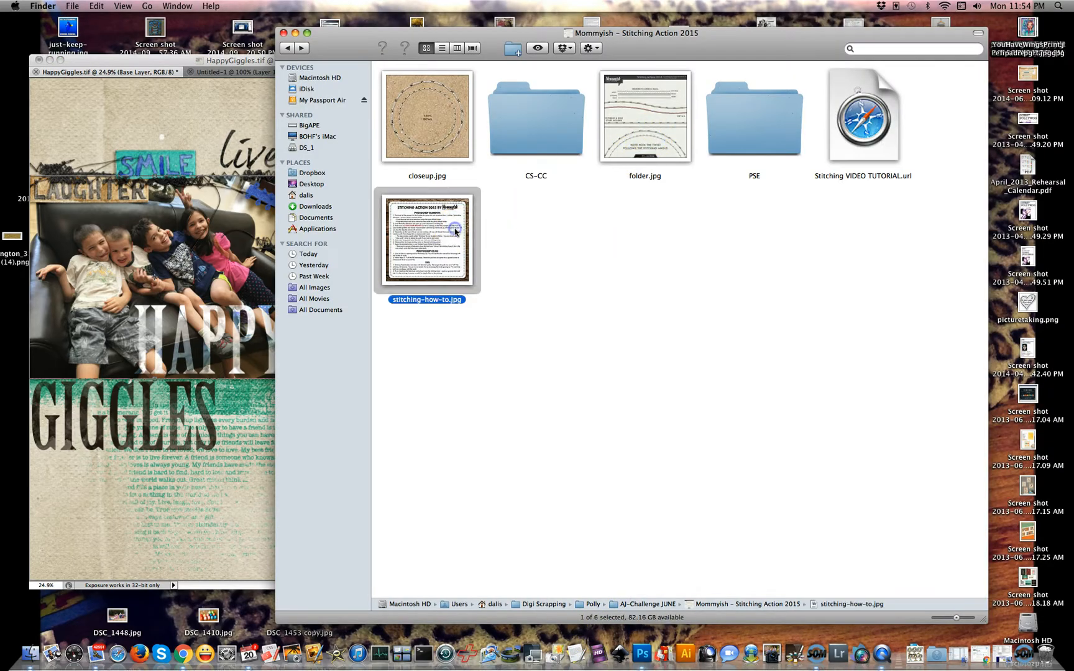
pyautogui.press('space')
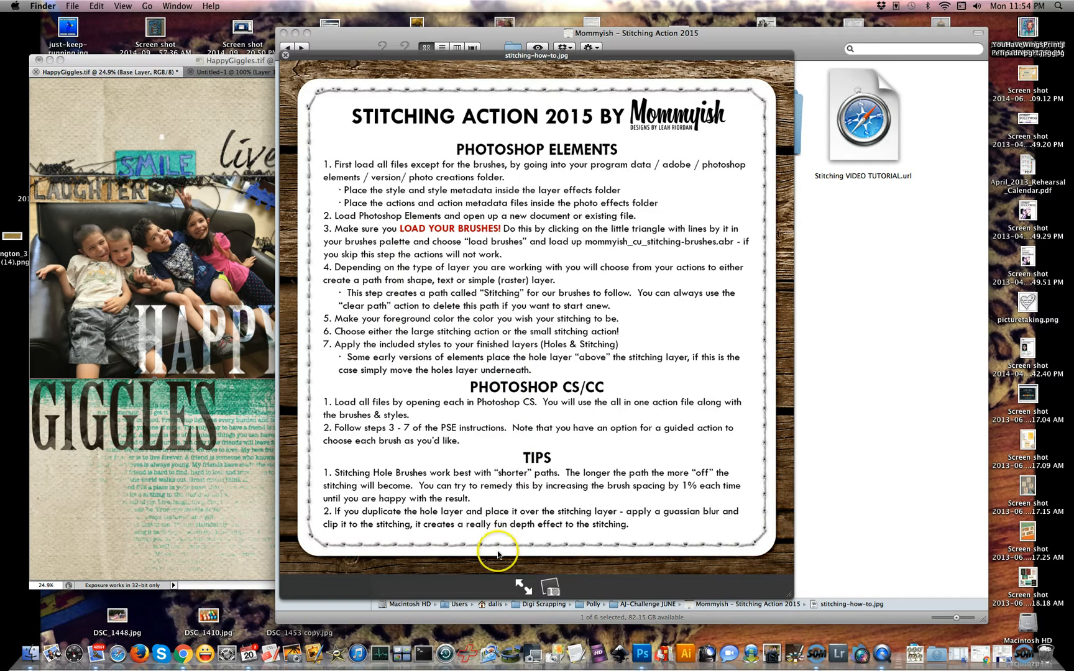
pyautogui.press('space')
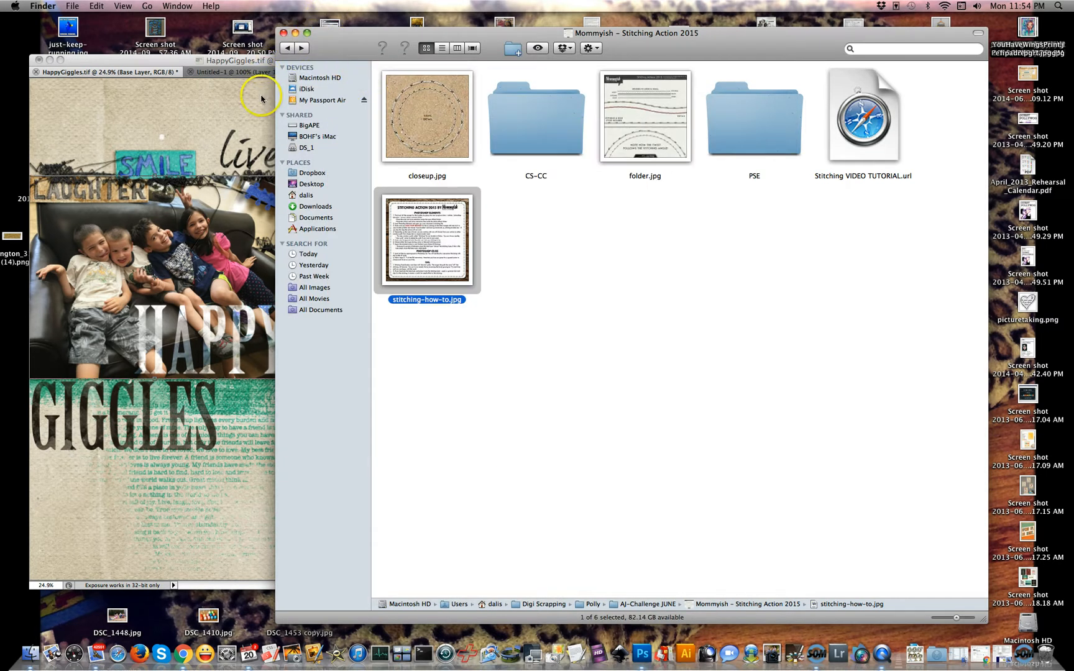
pyautogui.click(261, 98)
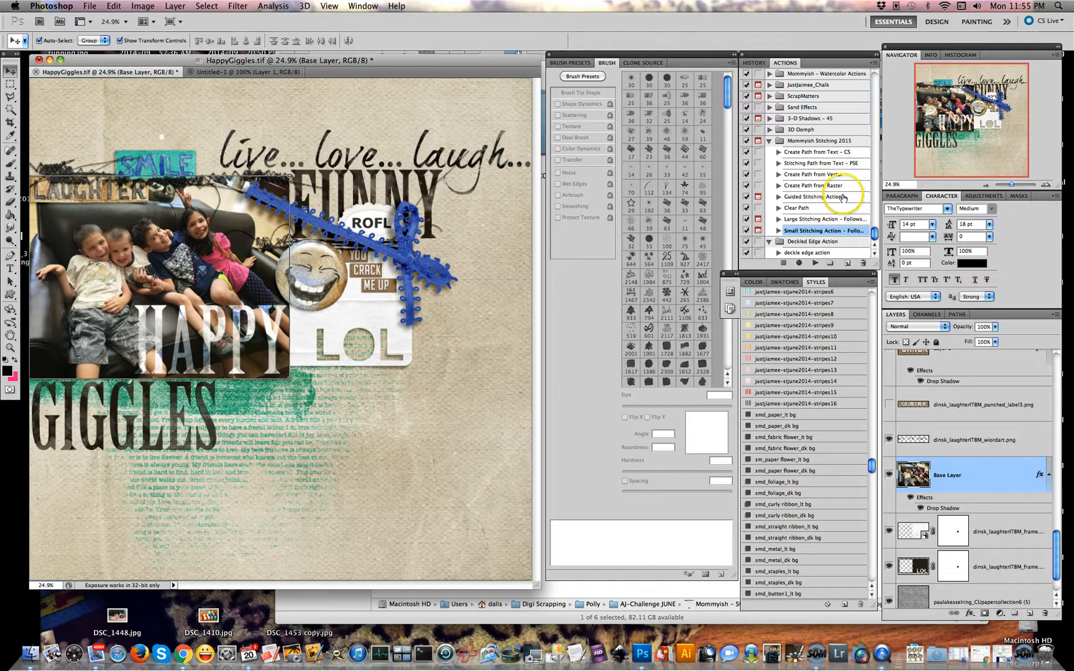
# Step: Run the Create Path from Raster action from the Mommyish Stitching 2015 set on the photo's Base Layer
pyautogui.click(846, 187)
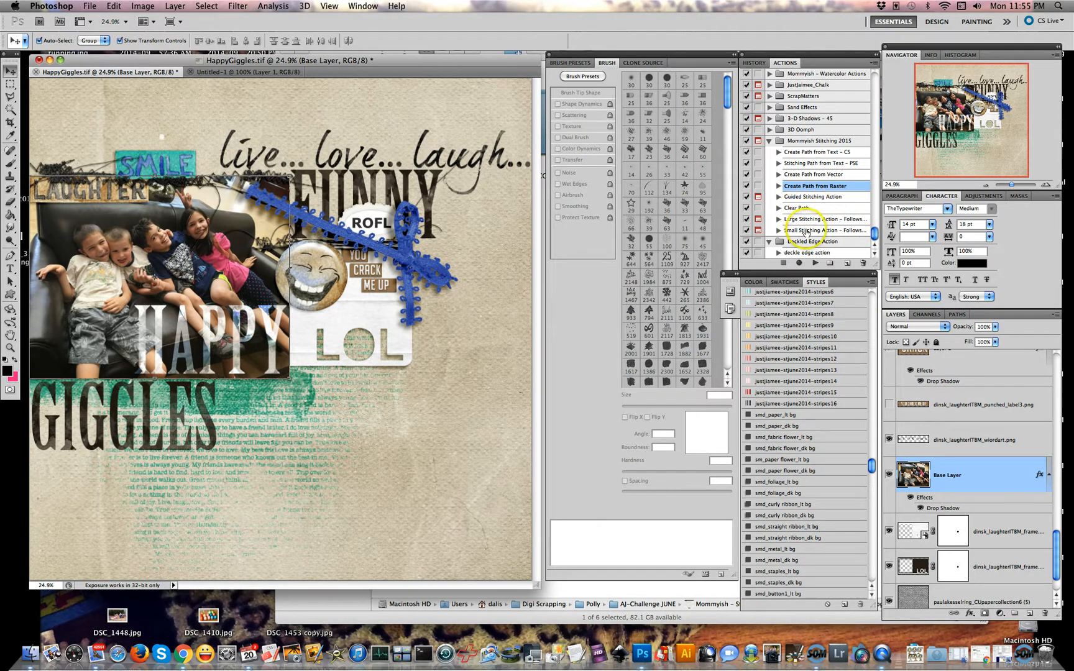
pyautogui.click(816, 263)
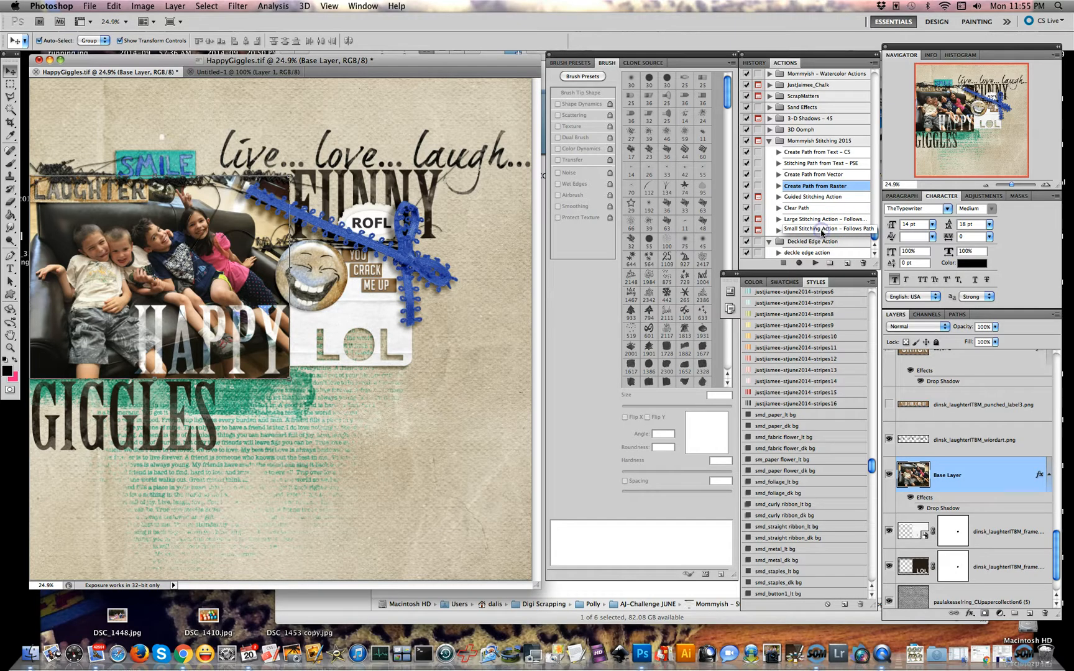
# Step: Set the foreground color to white (ffffff) and run the Small Stitching Action along the photo's path
pyautogui.click(791, 231)
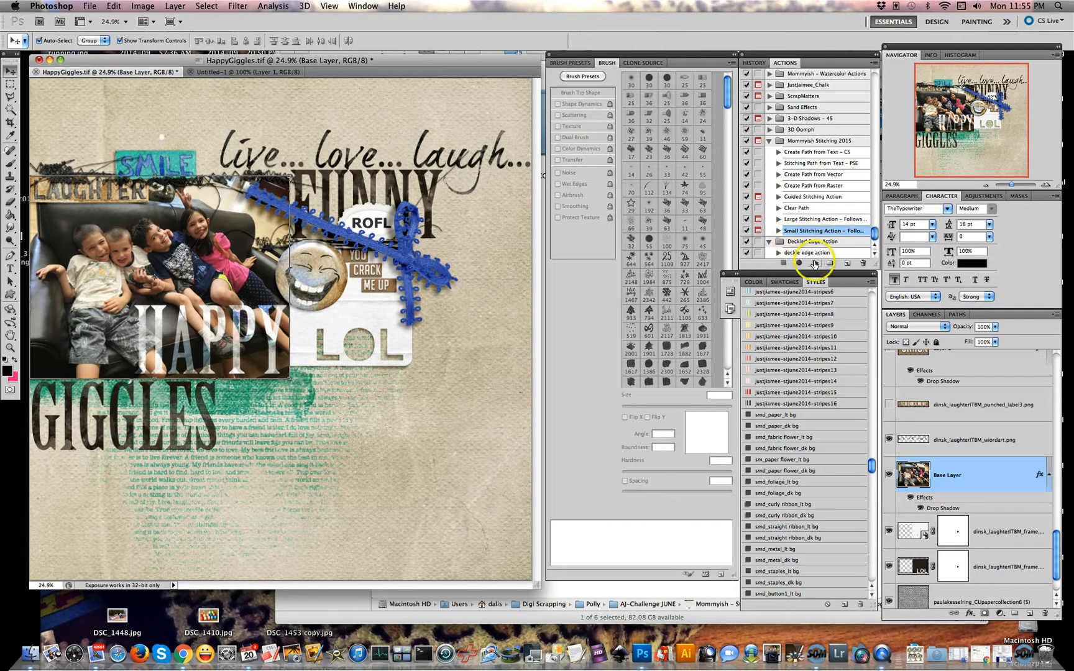
pyautogui.click(8, 371)
pyautogui.click(349, 310)
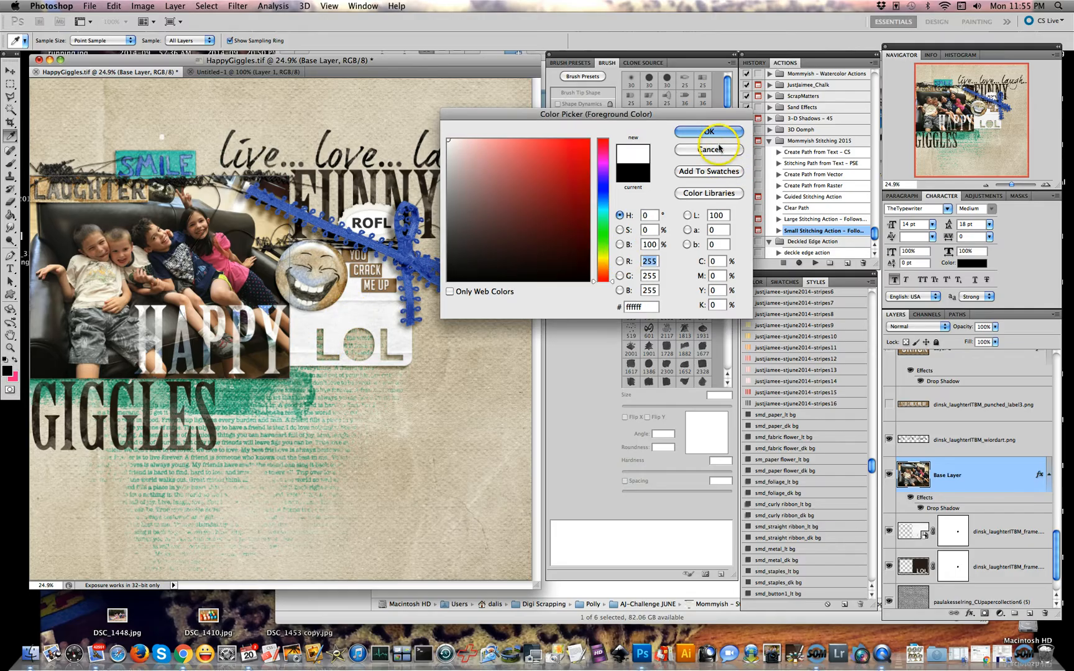
pyautogui.click(709, 131)
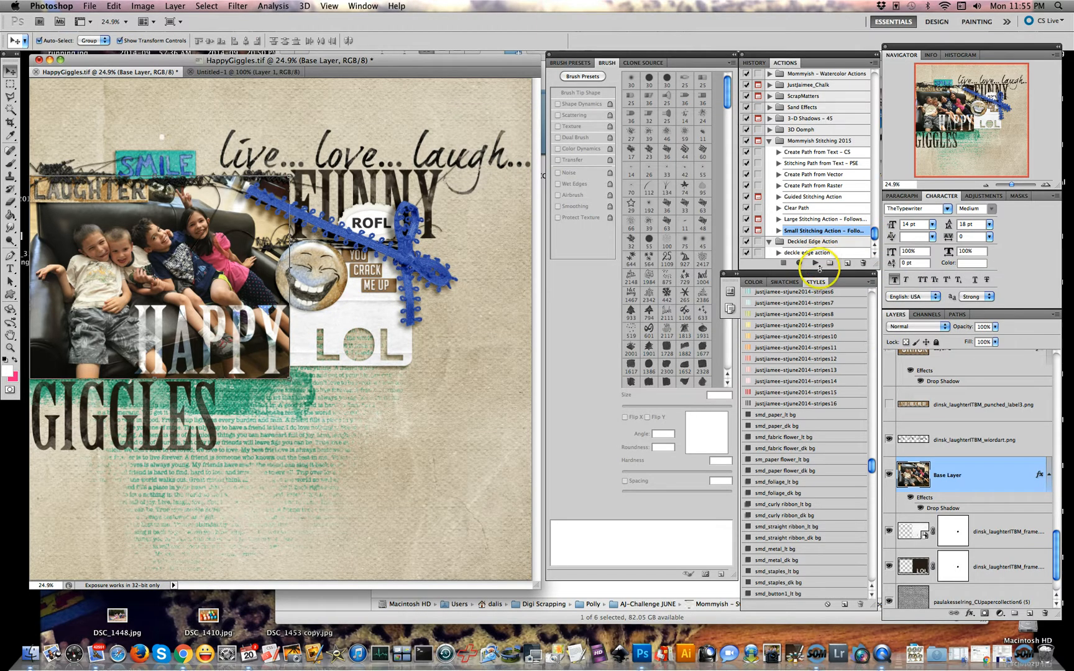
pyautogui.click(816, 263)
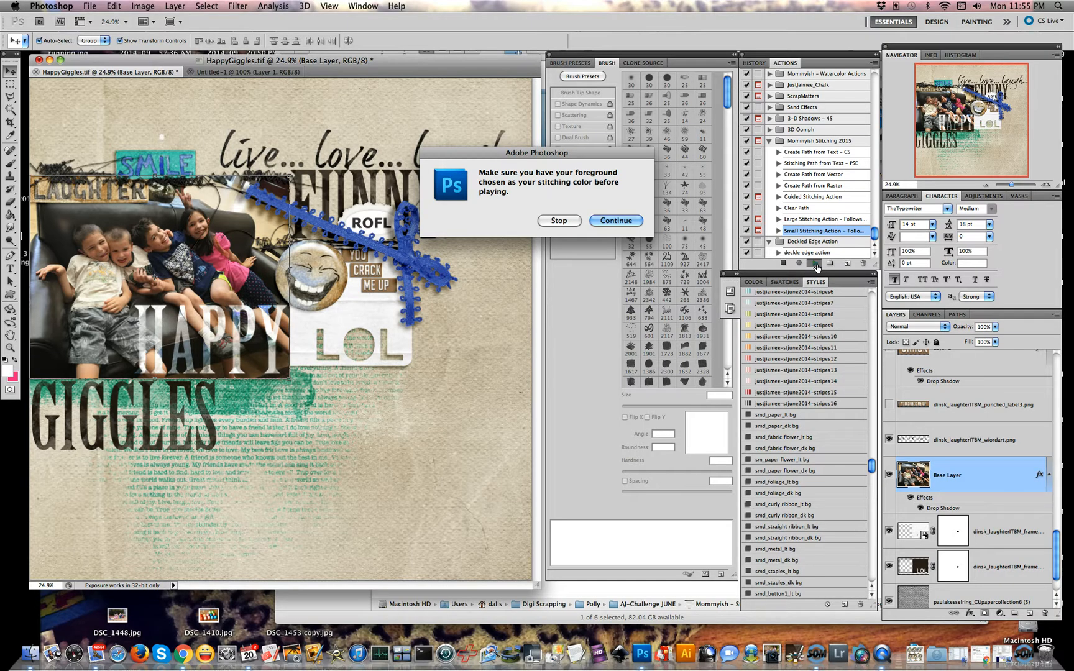
pyautogui.click(609, 221)
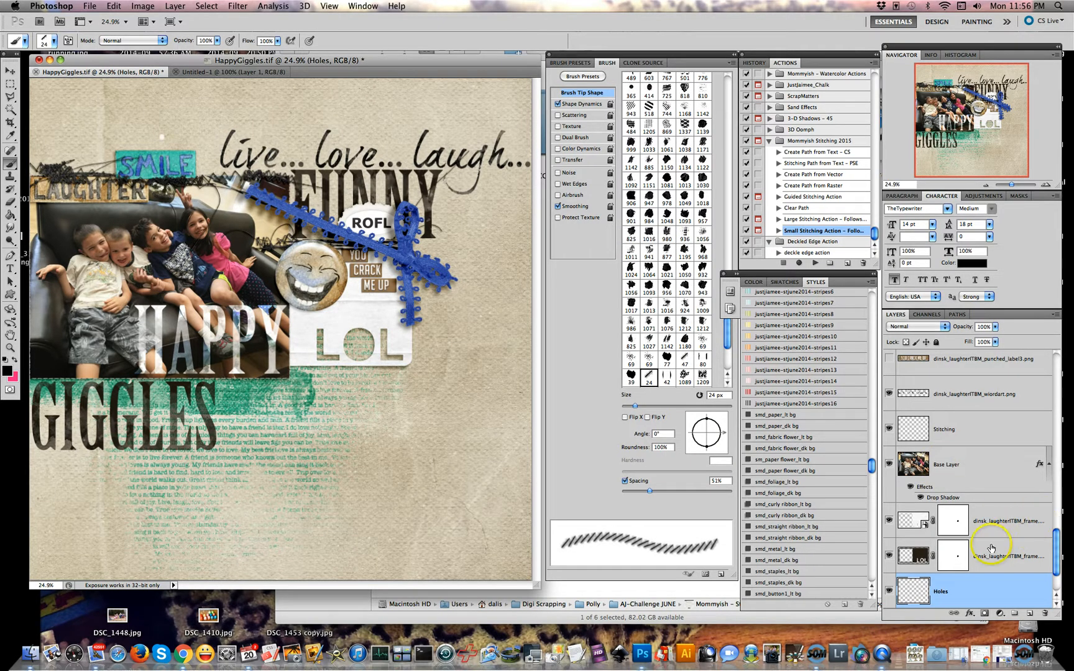
# Step: Move the Holes layer directly above the photo's Base Layer, beneath the Stitching layer
pyautogui.scroll(-2, 991, 548)
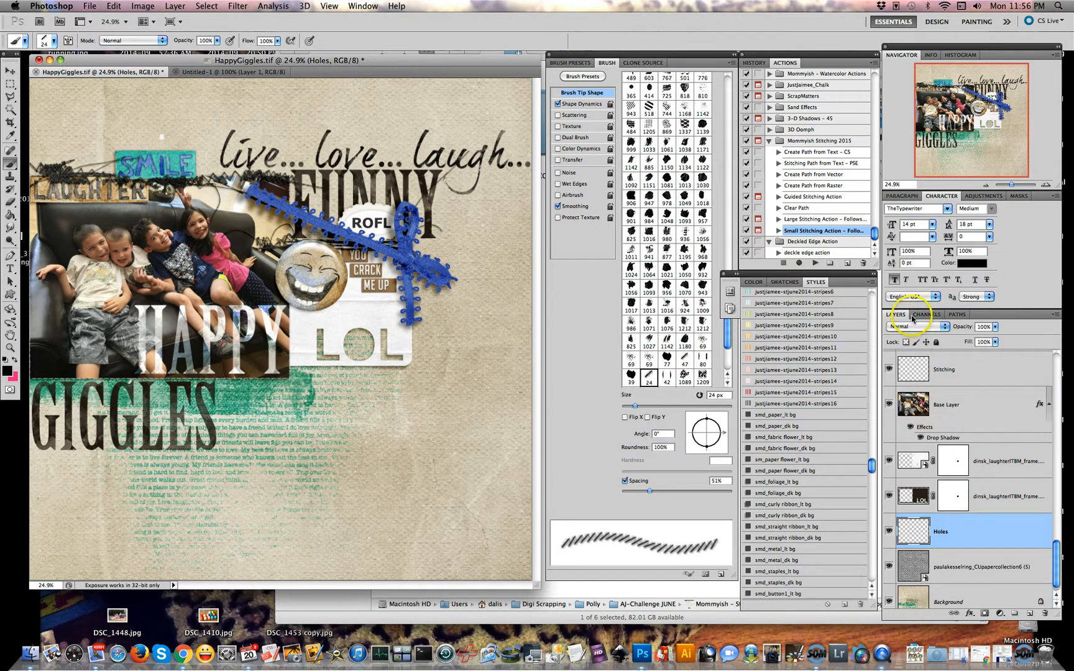
pyautogui.scroll(1, 207, 365)
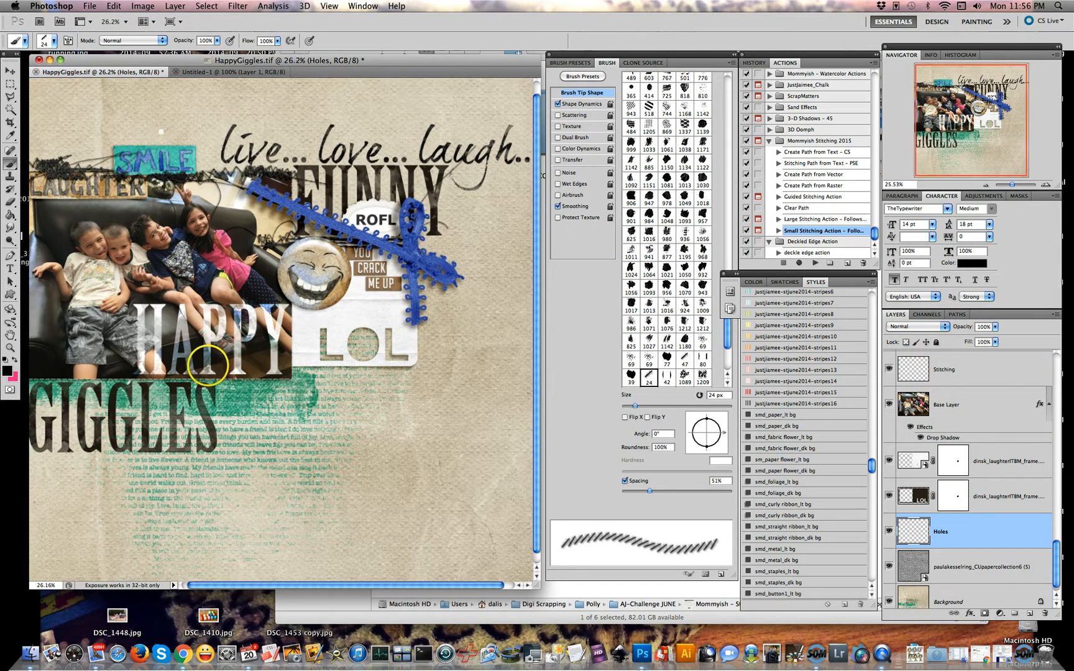
pyautogui.scroll(4, 211, 369)
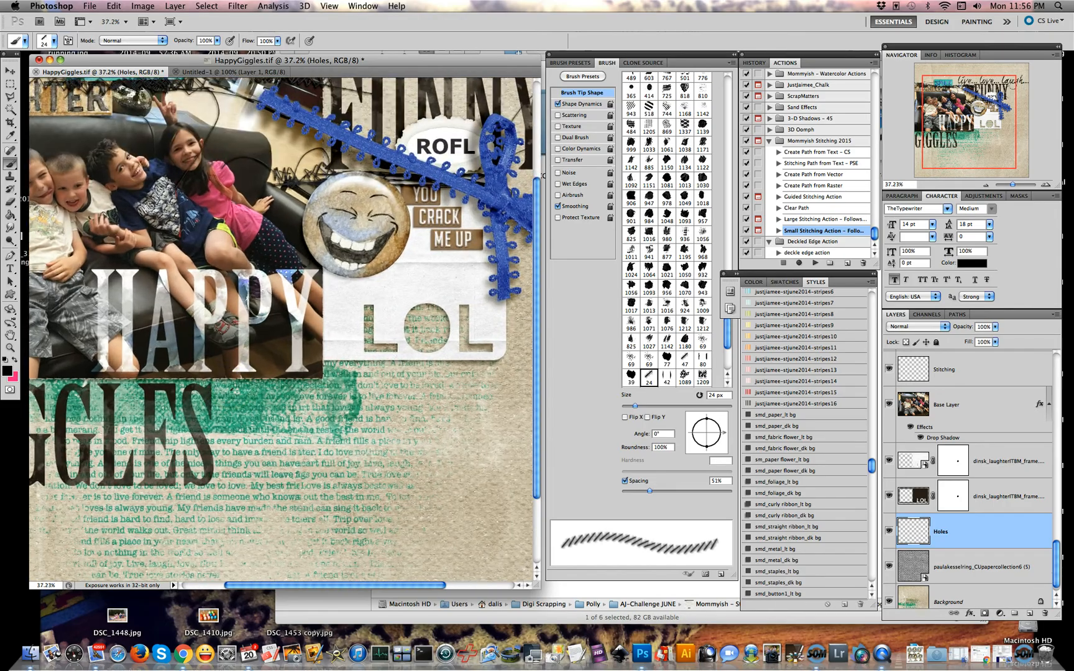
pyautogui.scroll(5, 234, 390)
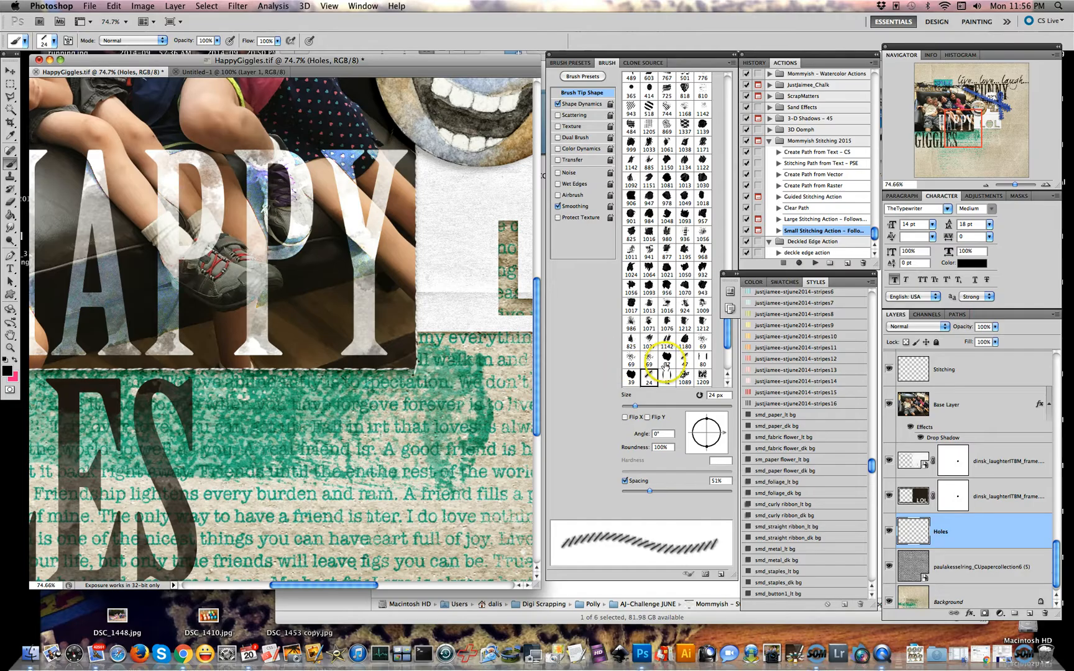
pyautogui.moveTo(977, 534); pyautogui.dragTo(965, 388)
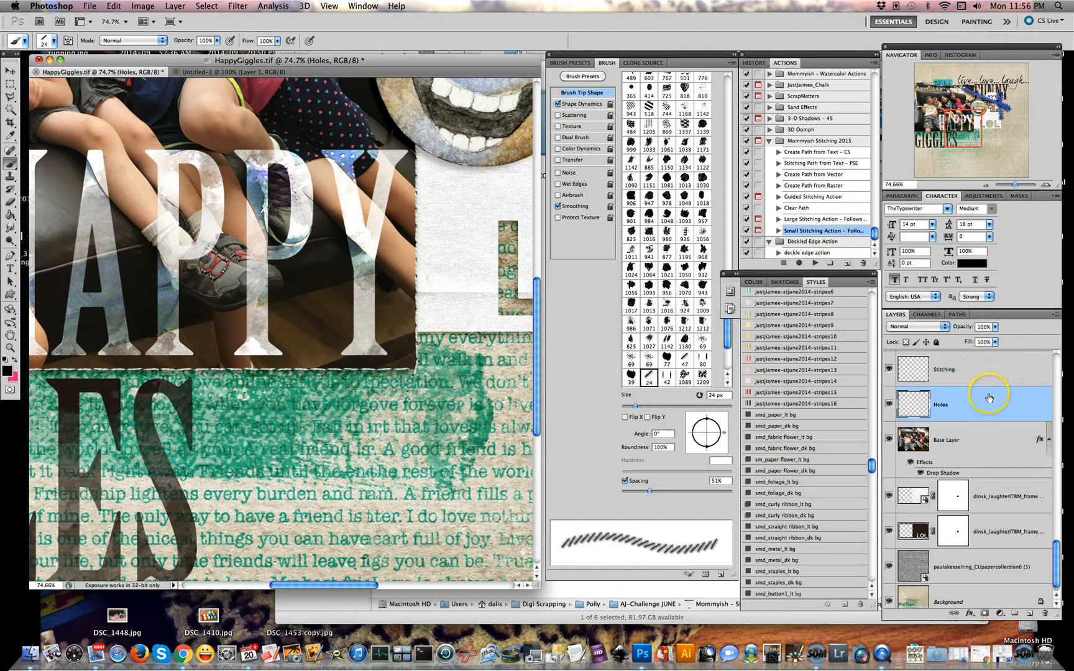
# Step: Select the Stitching and Holes layers together and link them
pyautogui.scroll(-3, 233, 291)
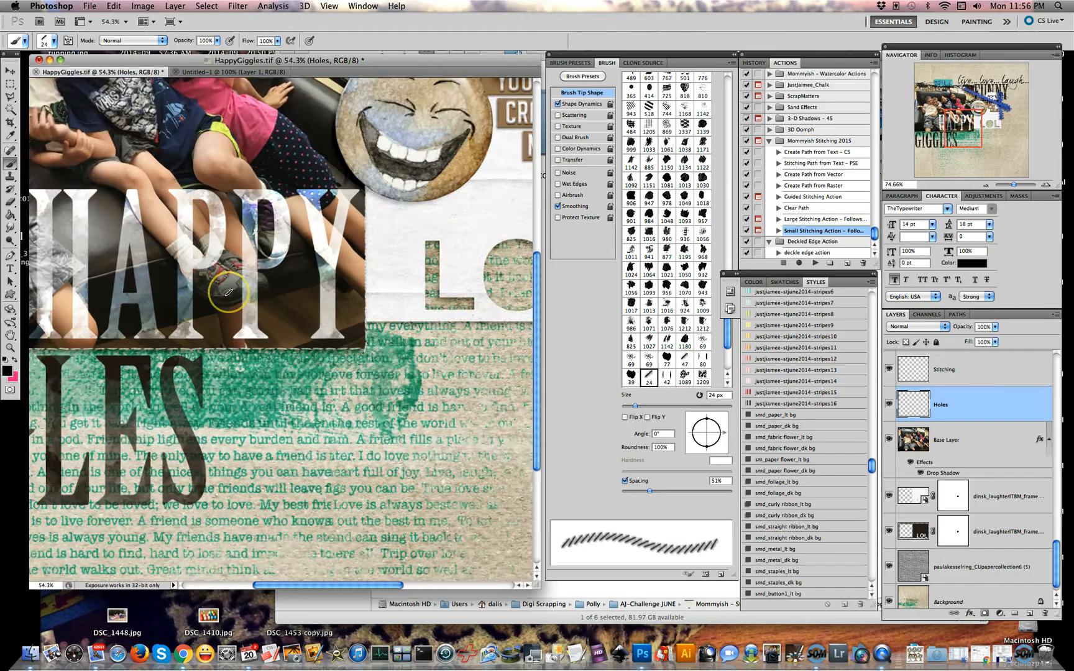
pyautogui.scroll(-4, 228, 292)
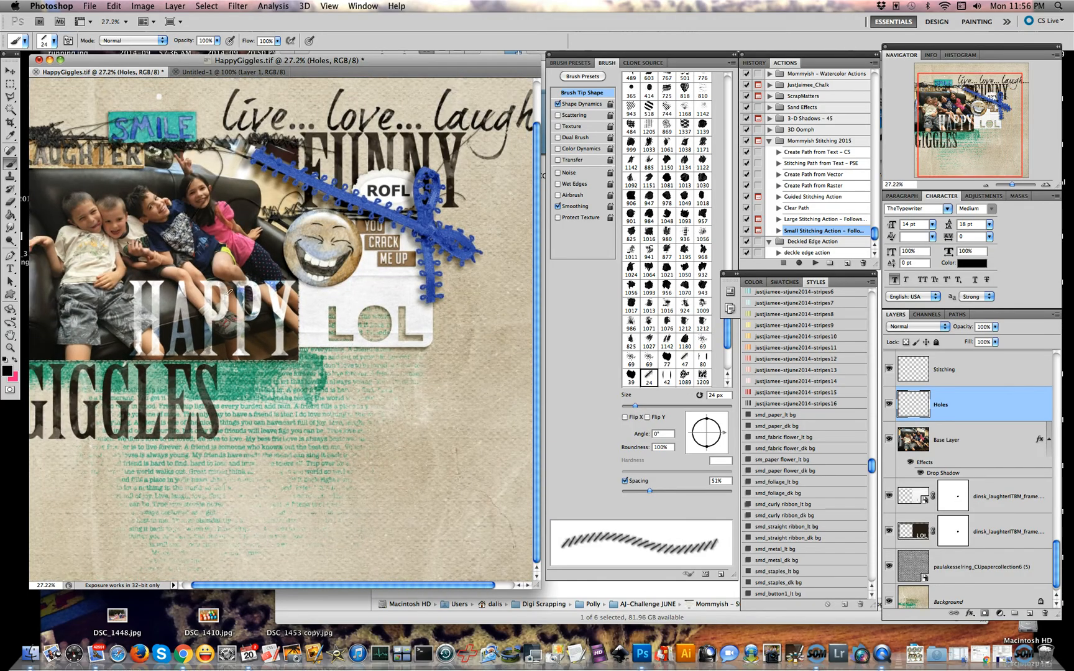
pyautogui.scroll(-1, 230, 290)
pyautogui.keyDown('shift'); pyautogui.click(957, 374); pyautogui.keyUp('shift')
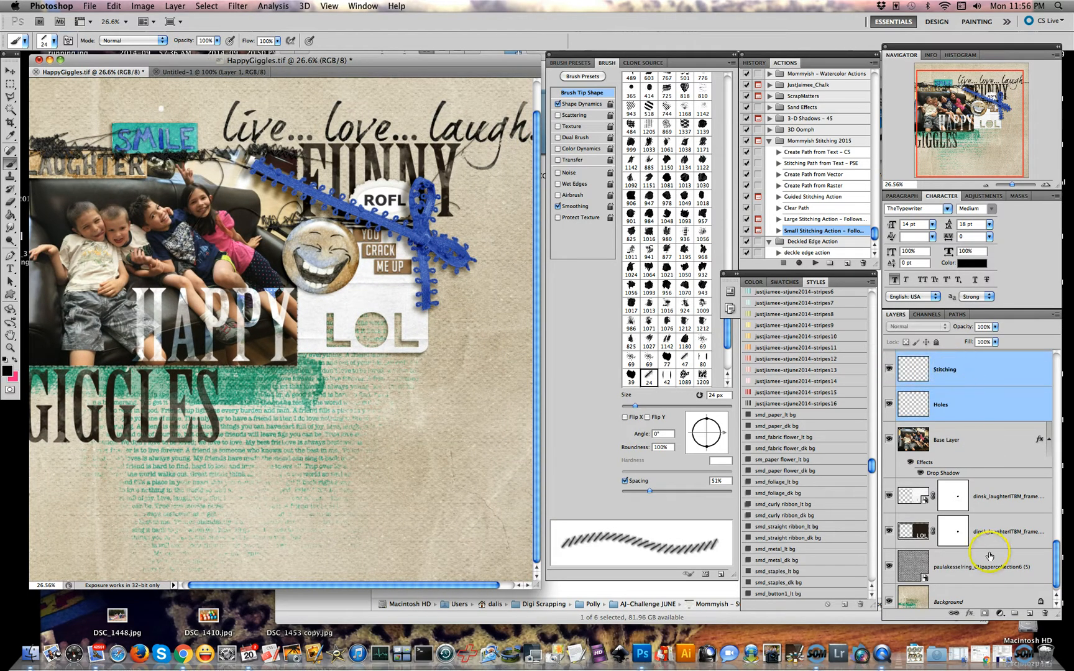
pyautogui.click(951, 614)
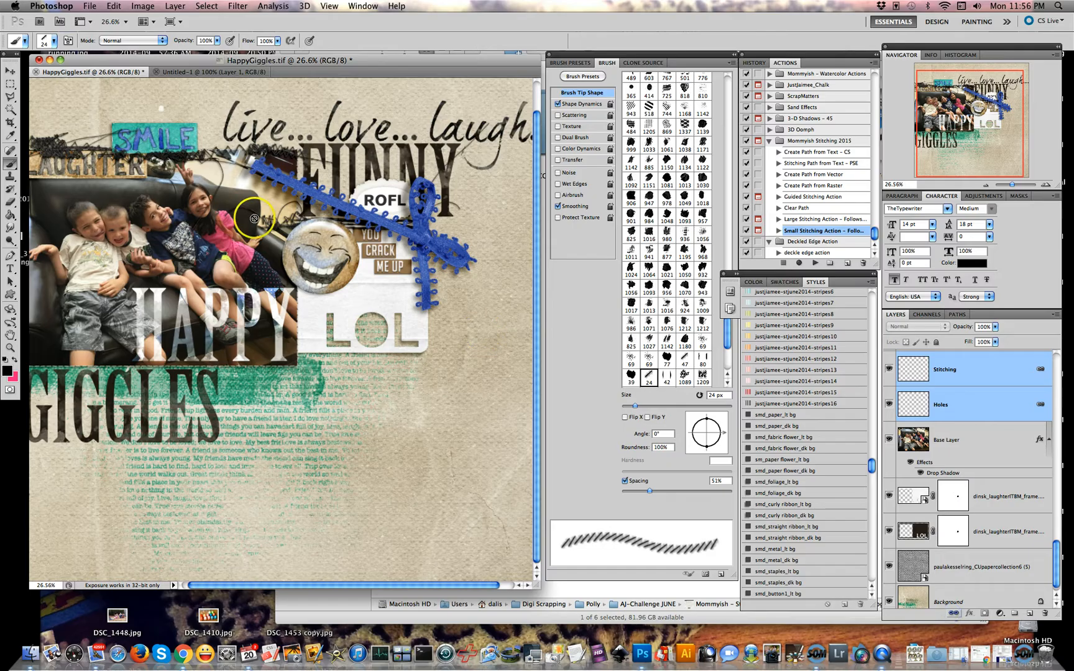
# Step: Scale the linked Stitching and Holes layers down to about 98.16% so the stitches sit just inside the photo's edges, and apply the transform
pyautogui.scroll(2, 240, 232)
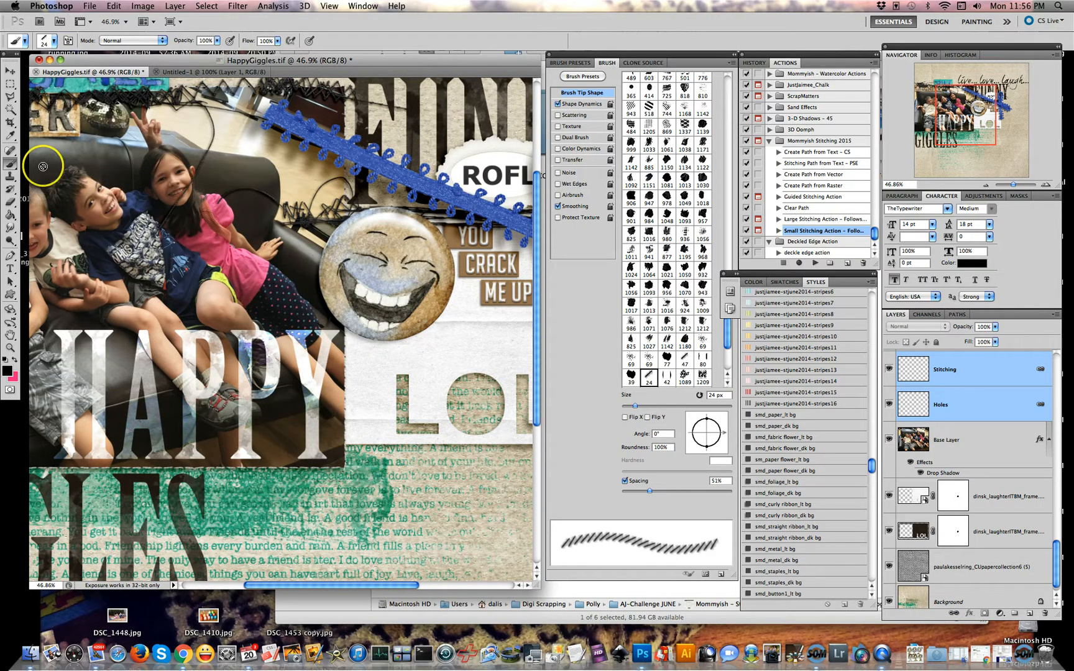
pyautogui.click(10, 70)
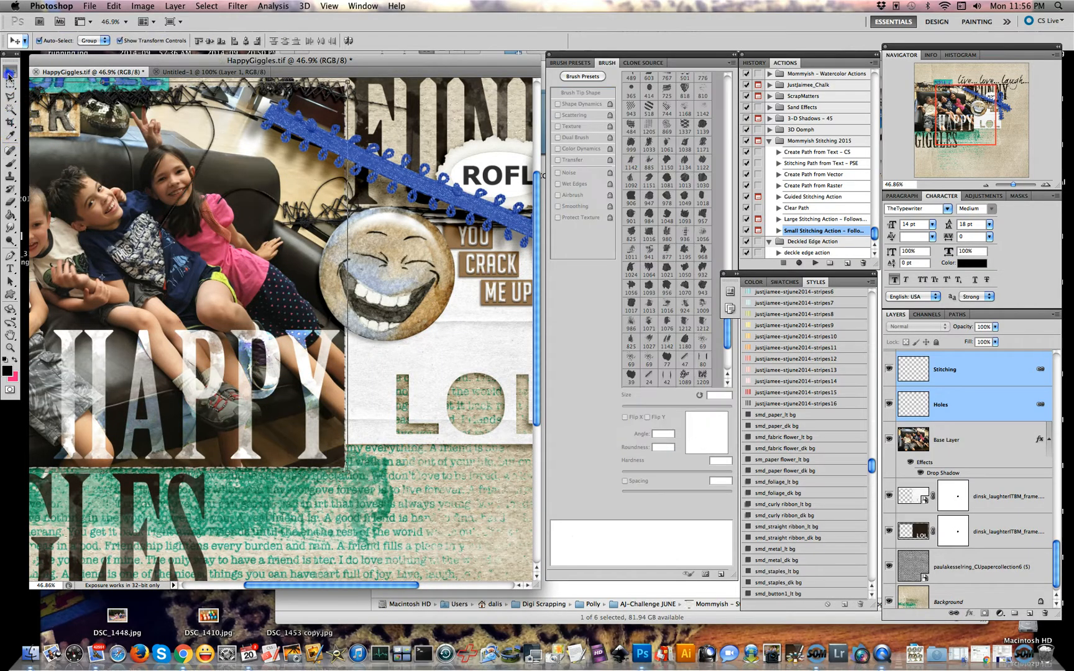
pyautogui.click(347, 467)
pyautogui.moveTo(347, 473); pyautogui.dragTo(344, 467)
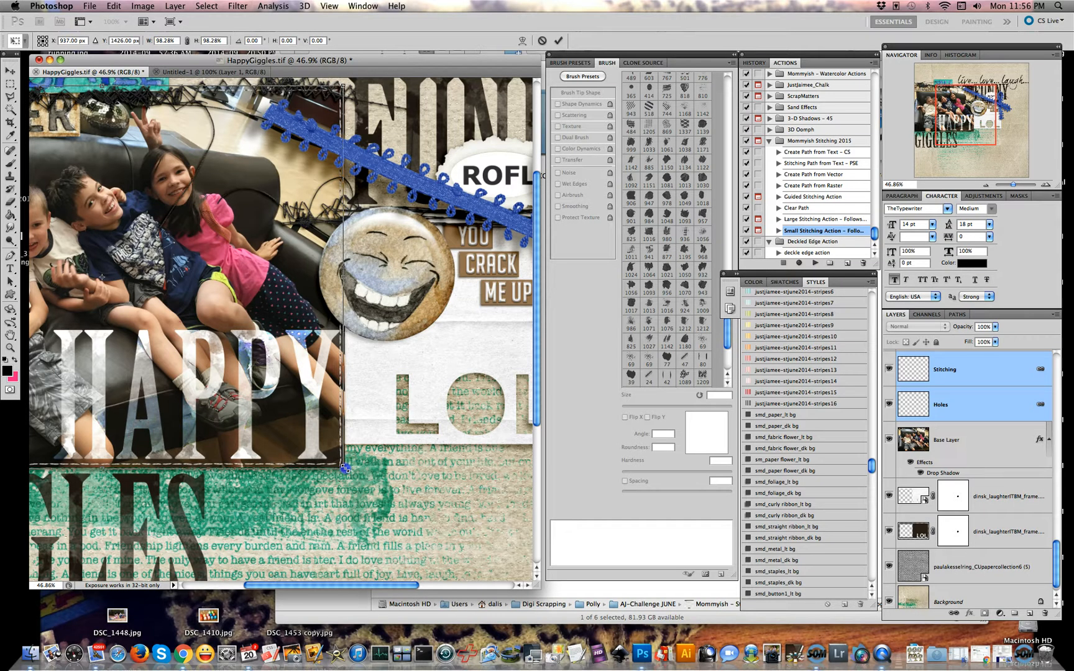
pyautogui.scroll(-5, 414, 478)
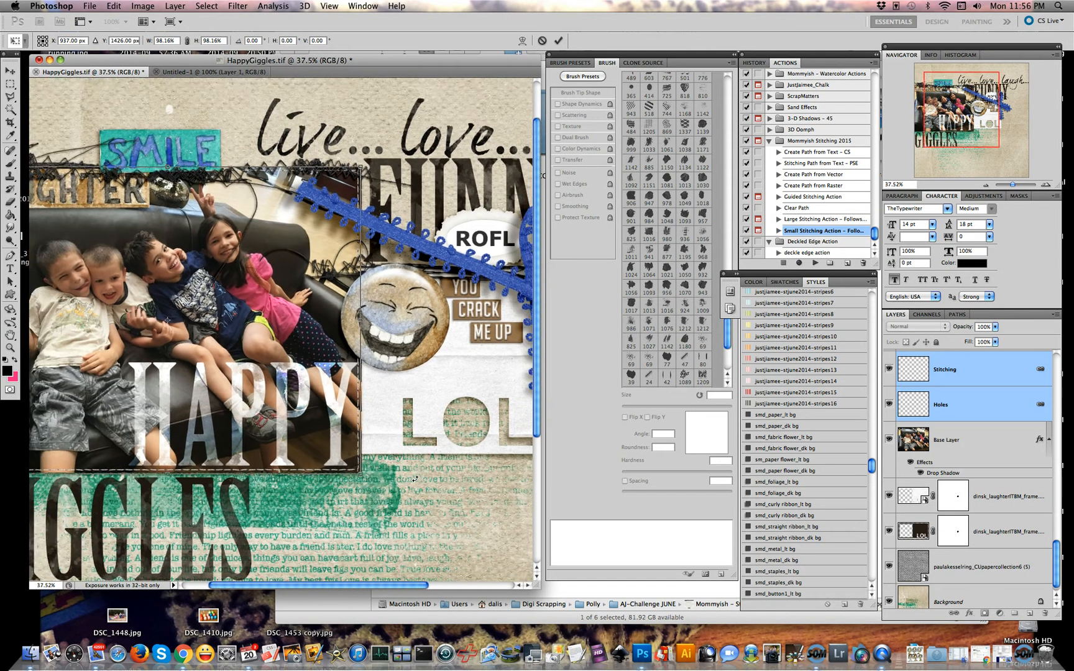
pyautogui.scroll(-2, 414, 478)
pyautogui.scroll(-3, 415, 478)
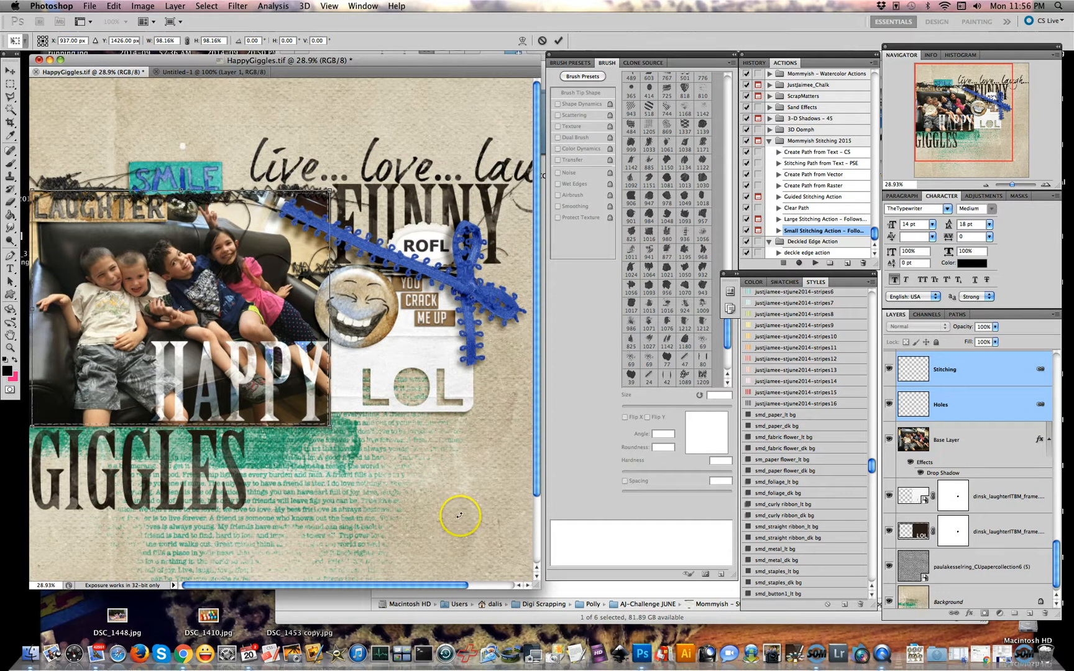
pyautogui.click(561, 41)
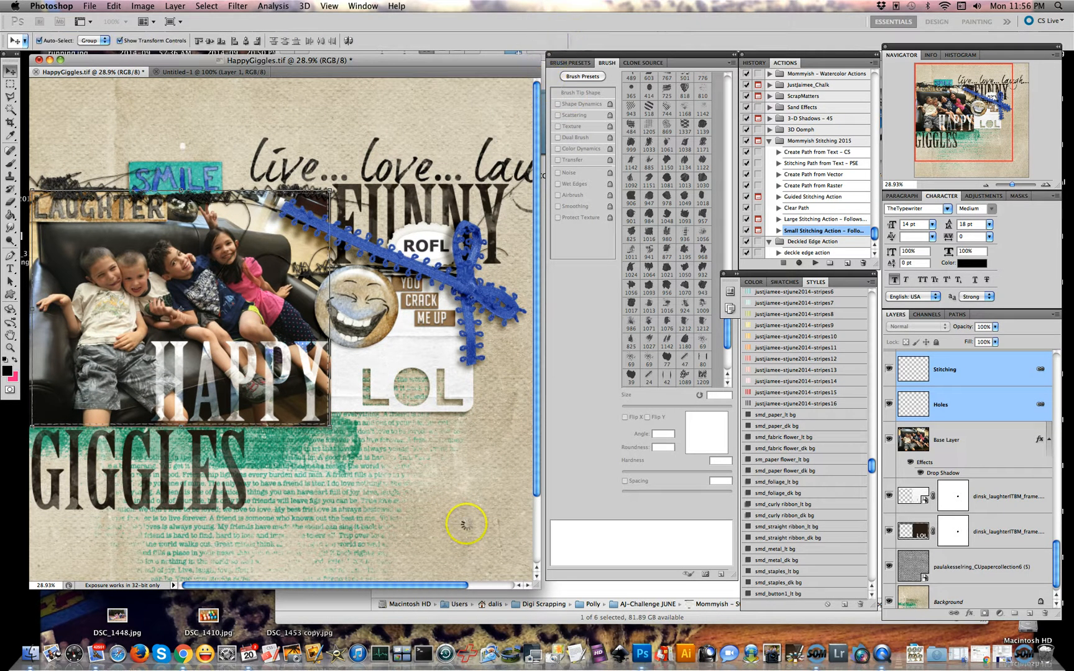
pyautogui.click(421, 503)
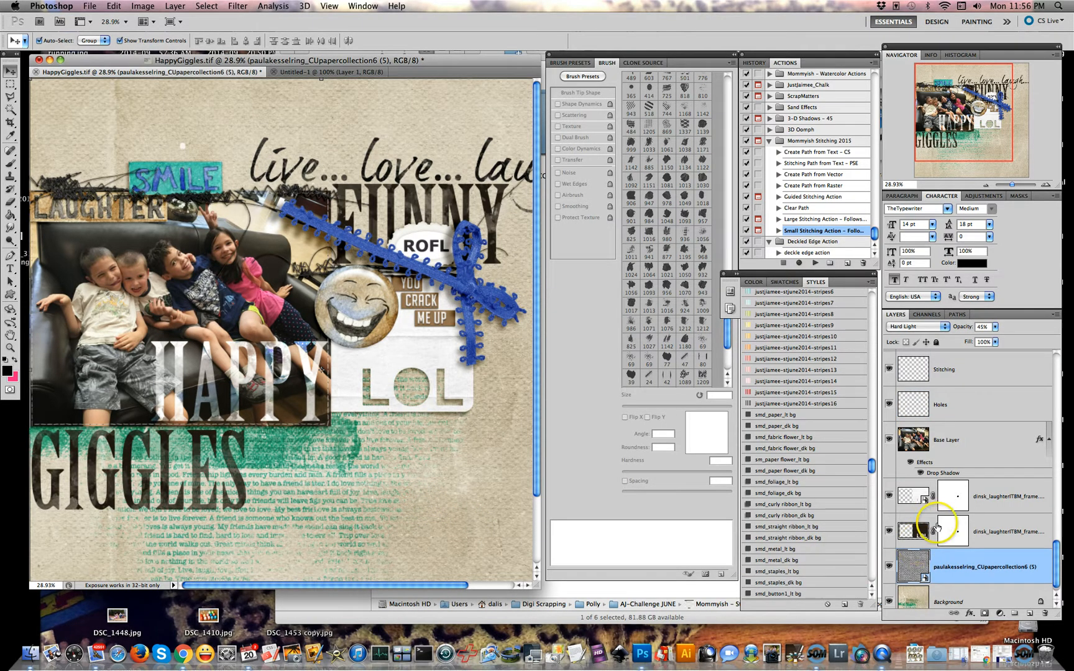
# Step: Apply the Stitching layer style to the Stitching layer and check the threads up close
pyautogui.click(975, 395)
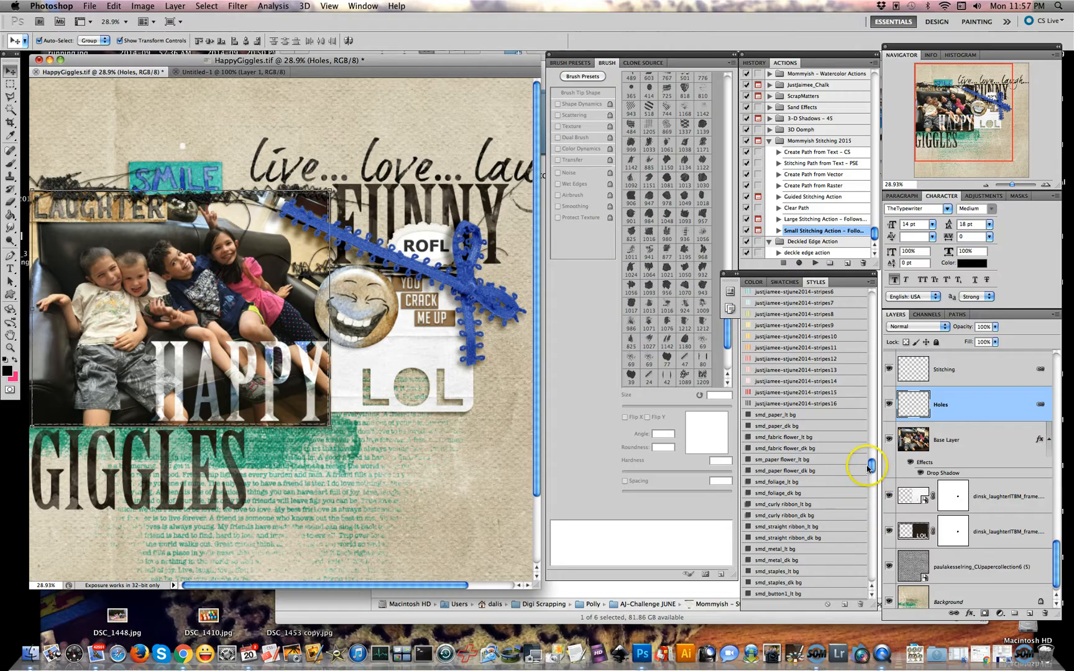
pyautogui.moveTo(871, 467); pyautogui.dragTo(871, 538)
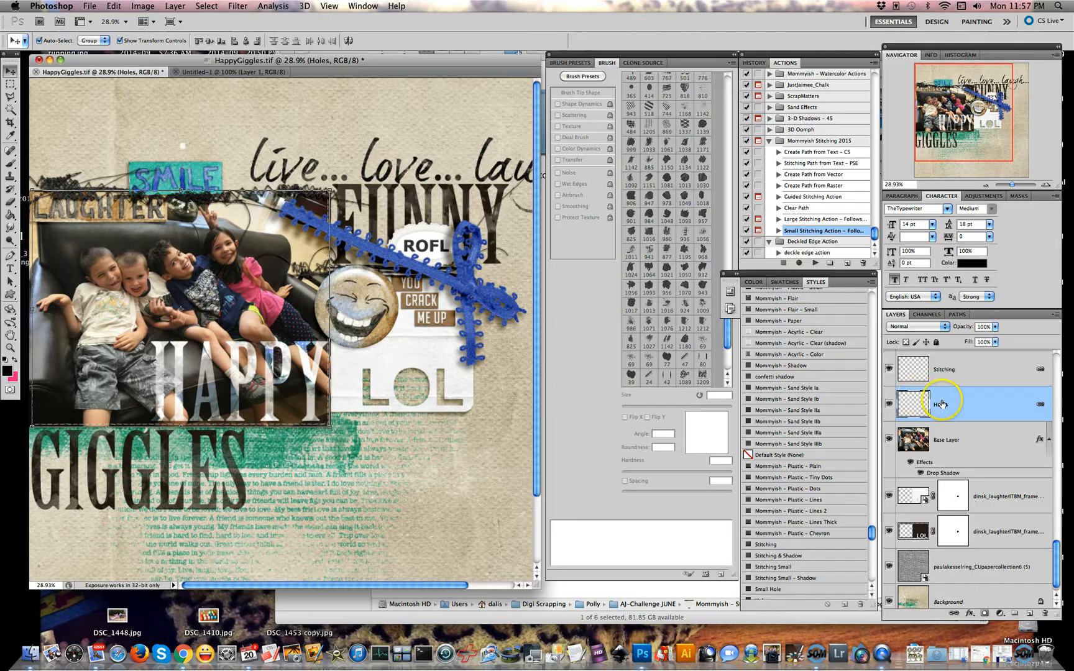
pyautogui.click(963, 372)
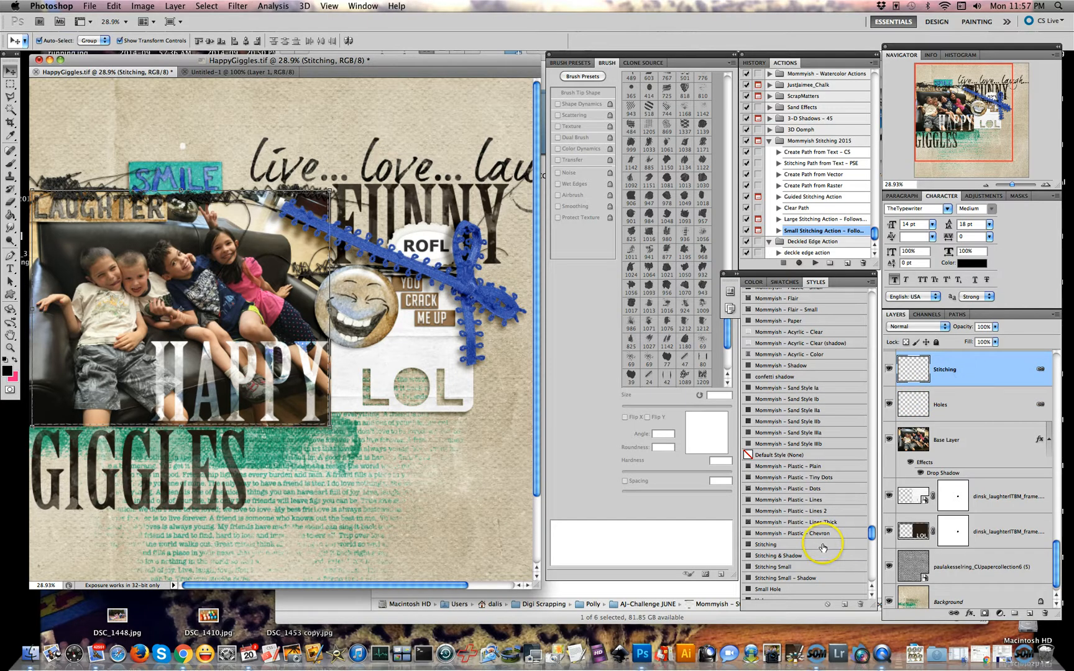
pyautogui.click(822, 545)
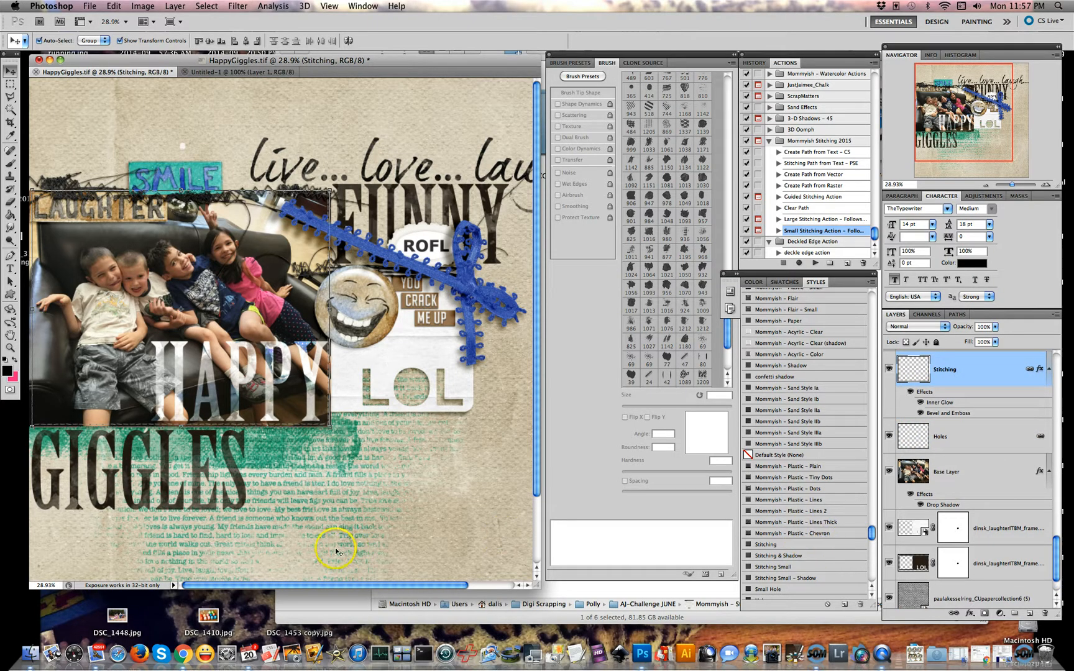
pyautogui.scroll(2, 249, 429)
pyautogui.scroll(3, 248, 429)
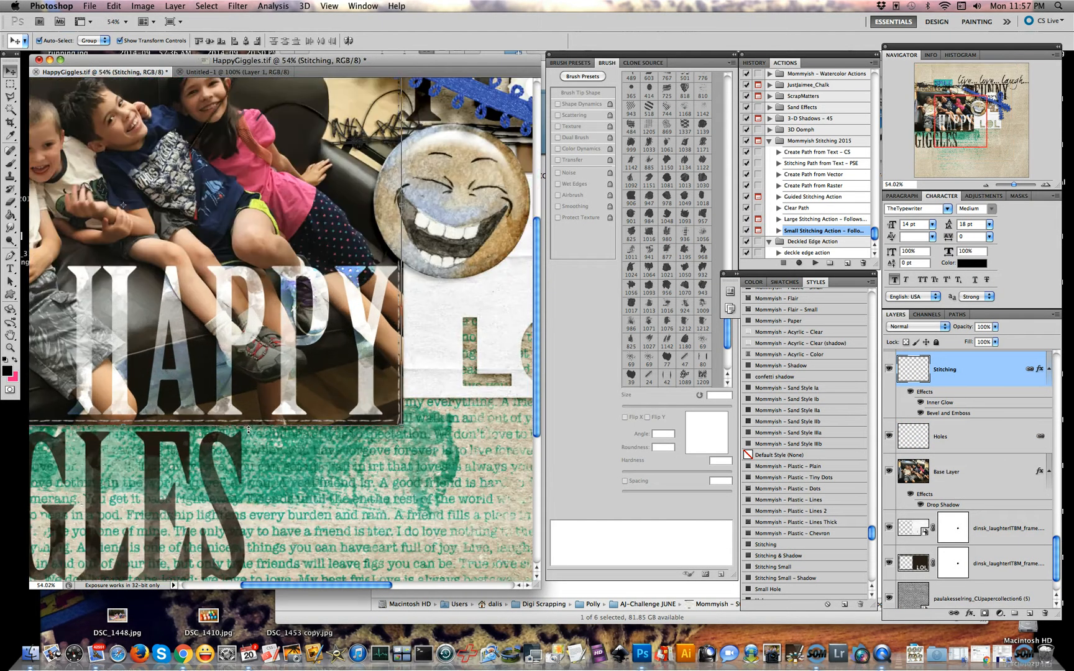
pyautogui.scroll(-1, 249, 429)
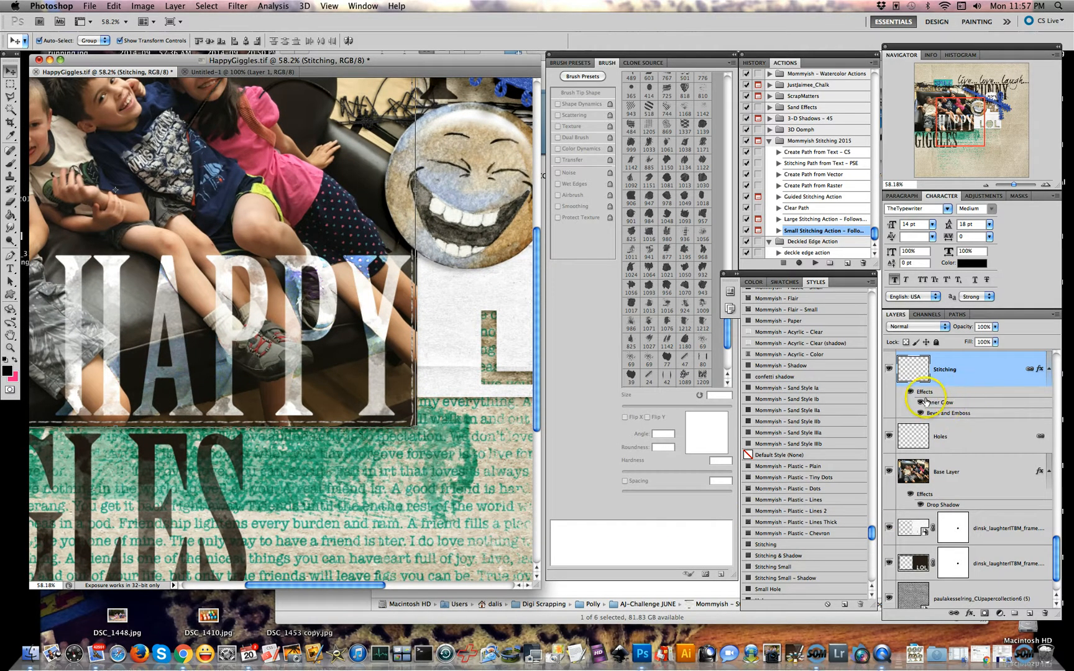
# Step: Compare the Stitching layer with and without its Stitching style, ending with the style undone
pyautogui.press('super+z')
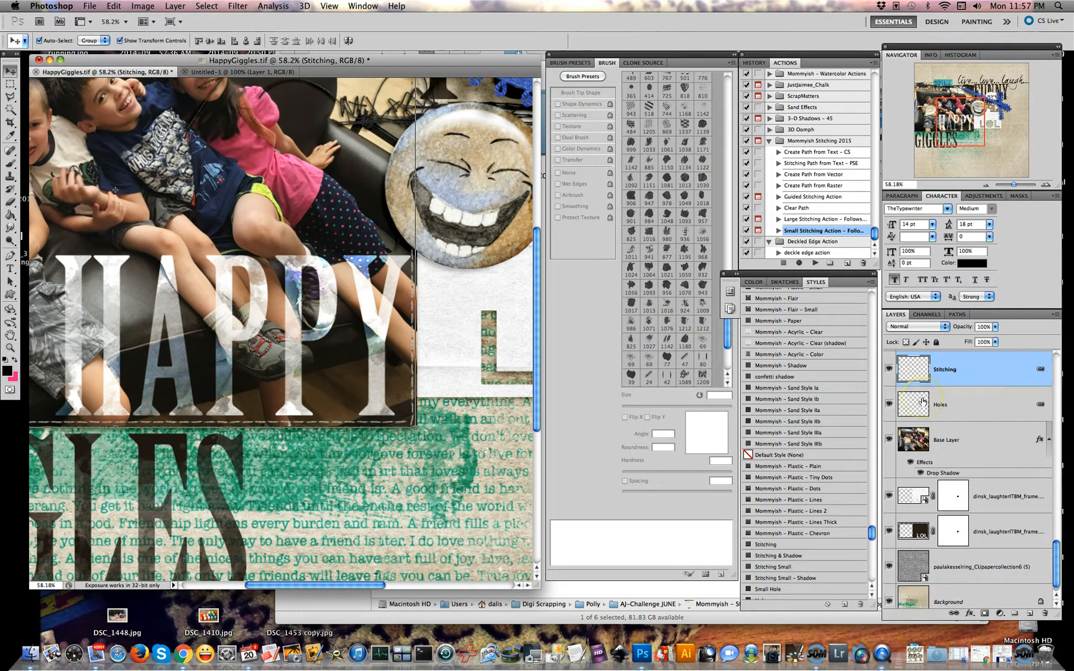
pyautogui.press('super+z')
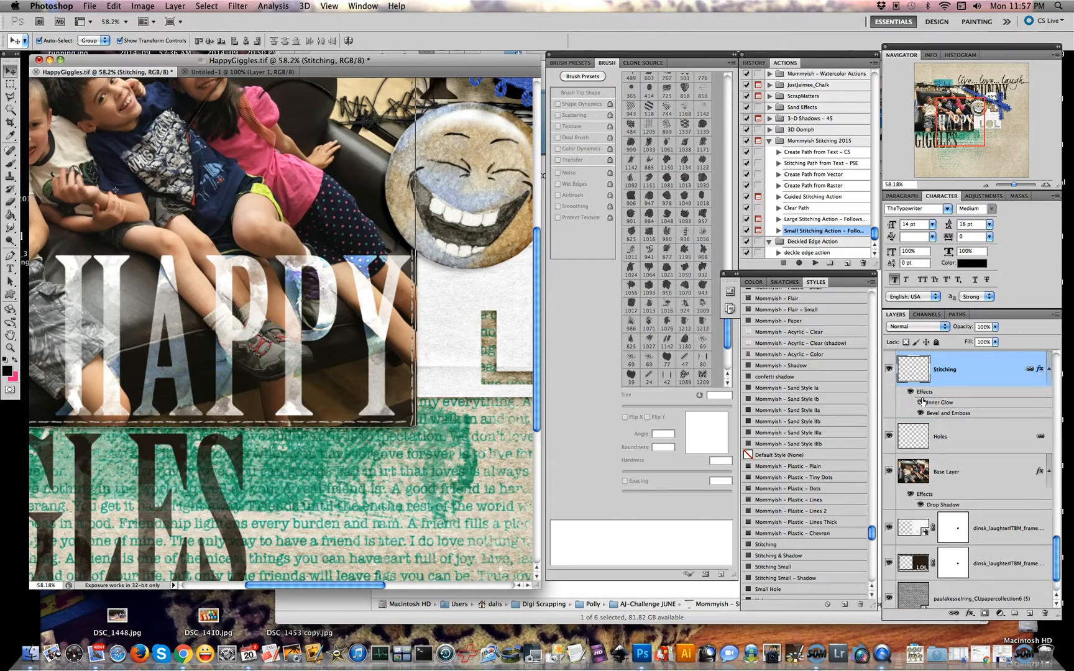
pyautogui.press('super+z')
pyautogui.click(625, 475)
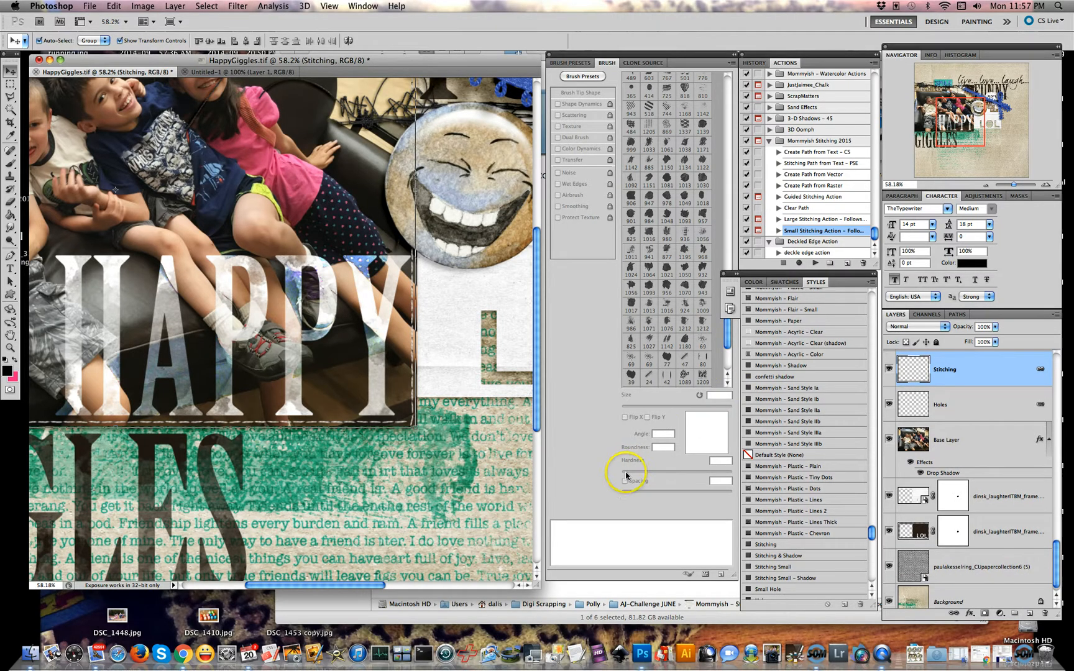
pyautogui.scroll(-5, 491, 472)
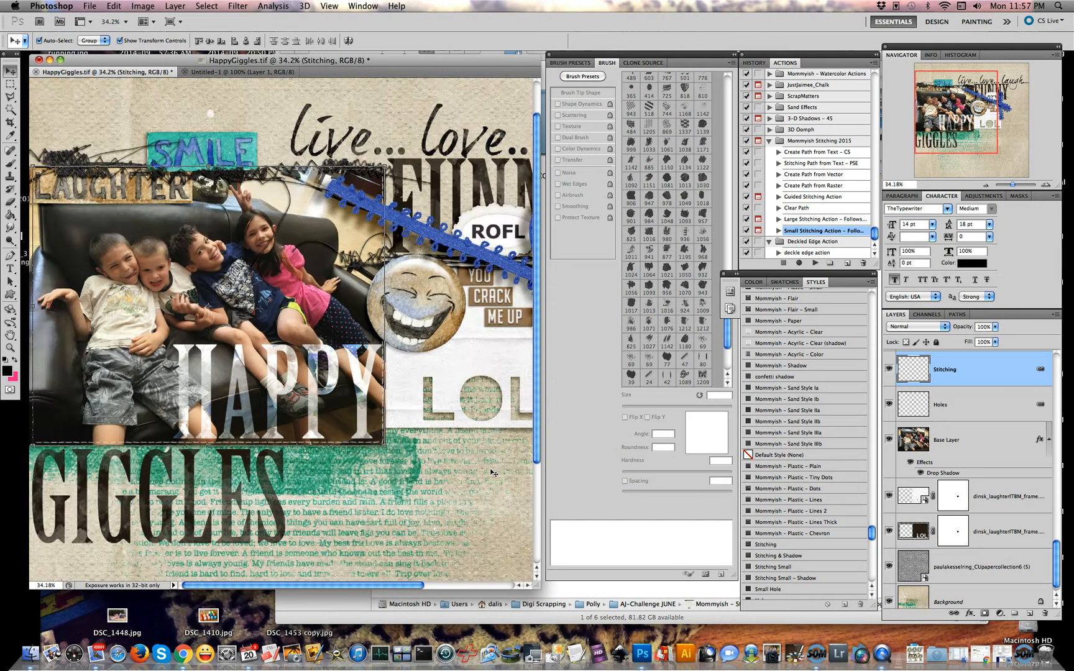
pyautogui.scroll(10, 491, 473)
pyautogui.scroll(-10, 418, 452)
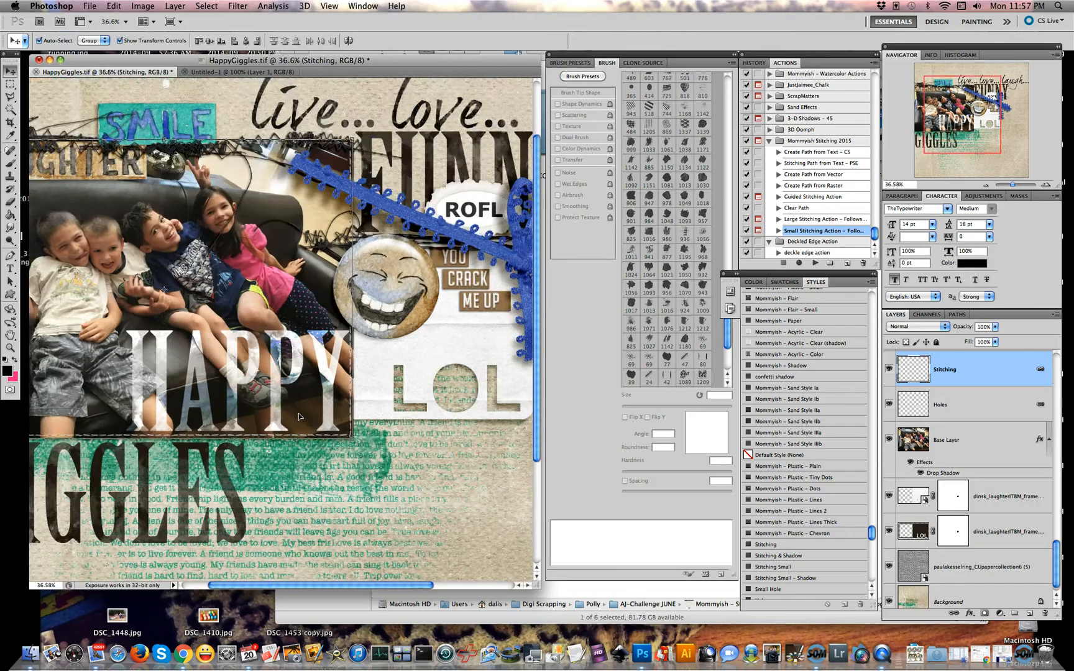
pyautogui.scroll(-4, 297, 414)
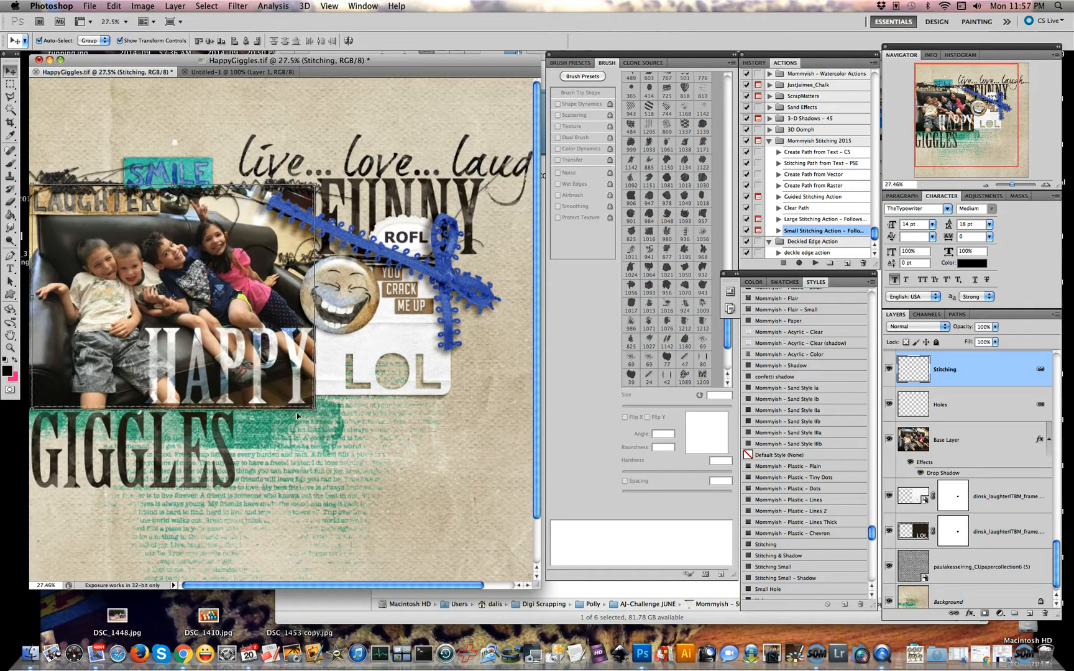
pyautogui.scroll(-1, 297, 412)
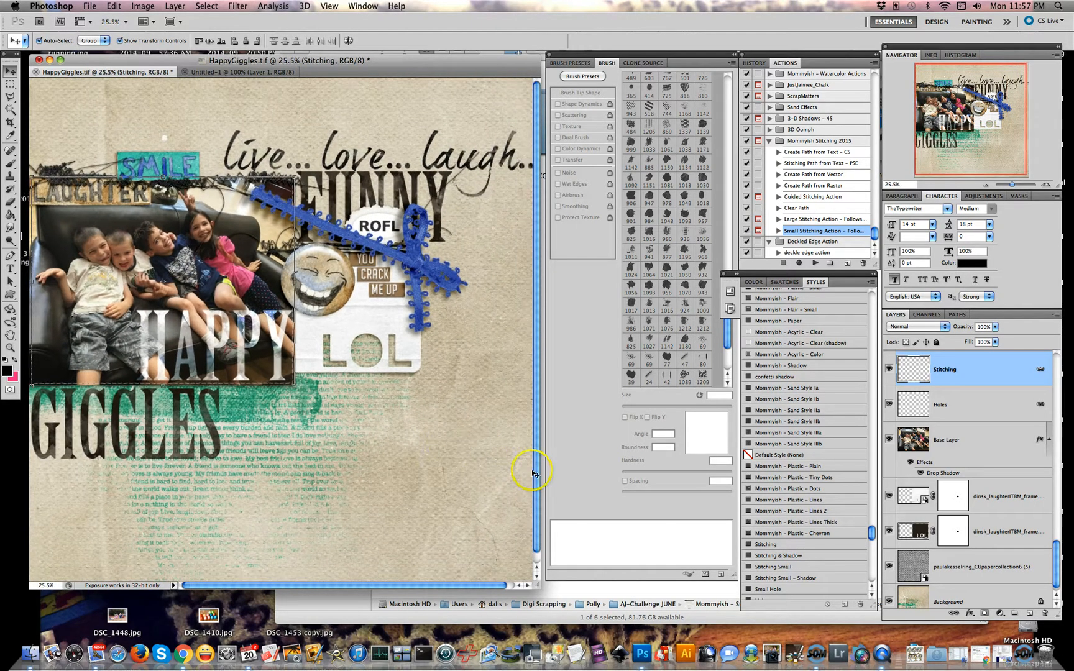